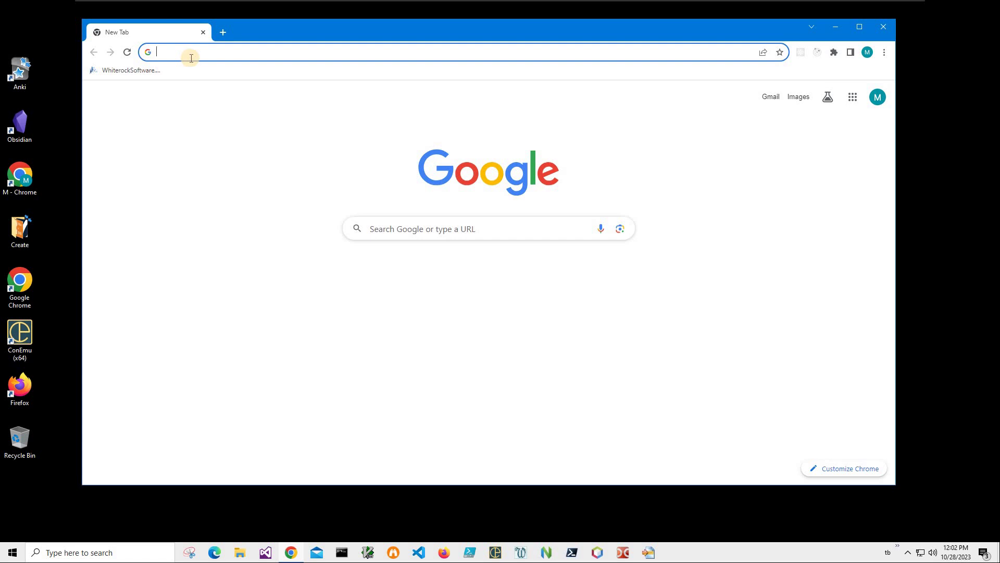
type("mt")
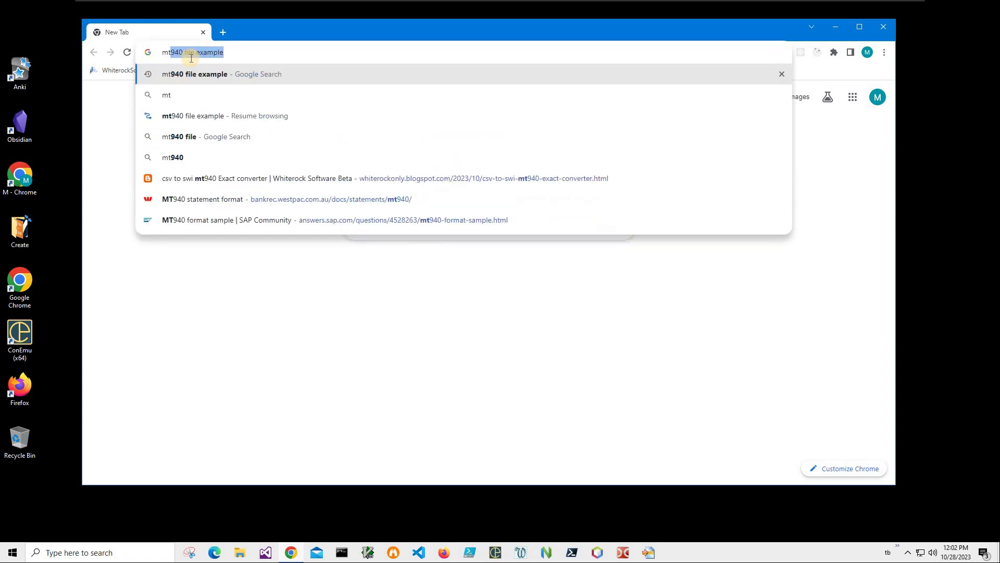
type("940 file example")
Run a Google search for 'mt940 file example'.
key("Return")
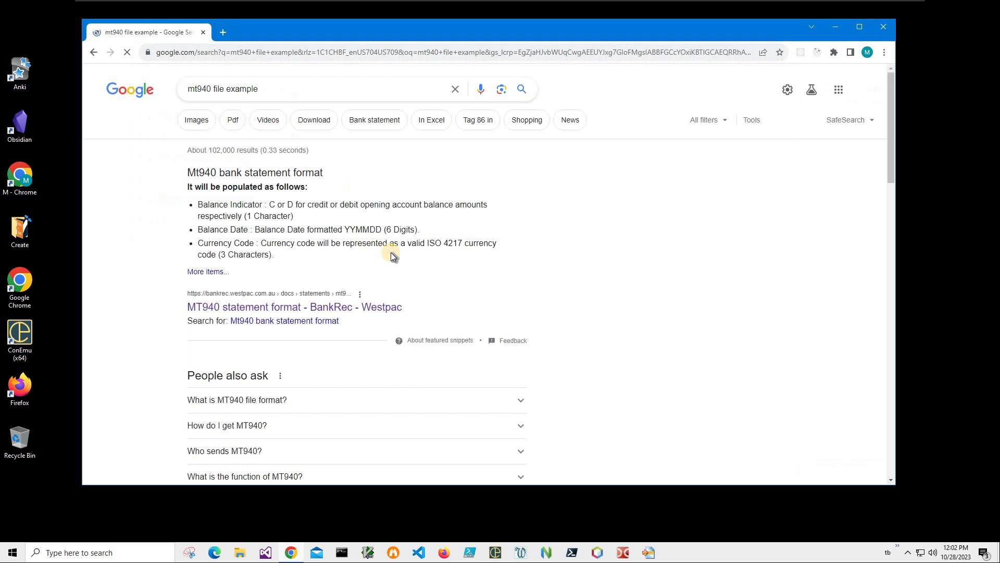
Open the Westpac 'MT940 statement format - BankRec' result and study its tag diagram.
left_click(489, 305)
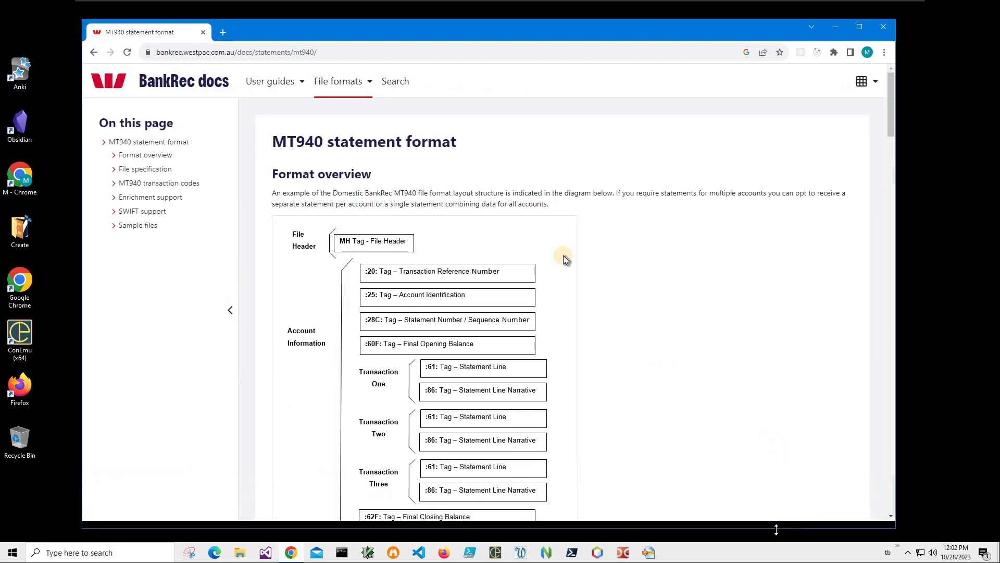
scroll(564, 259, "down", 2)
scroll(468, 226, "down", 1)
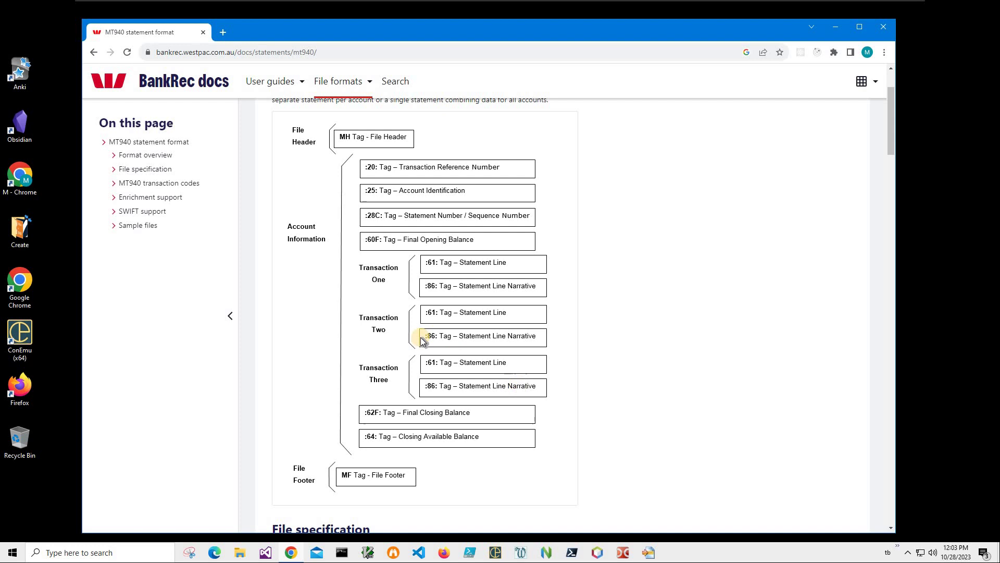
scroll(386, 369, "down", 1)
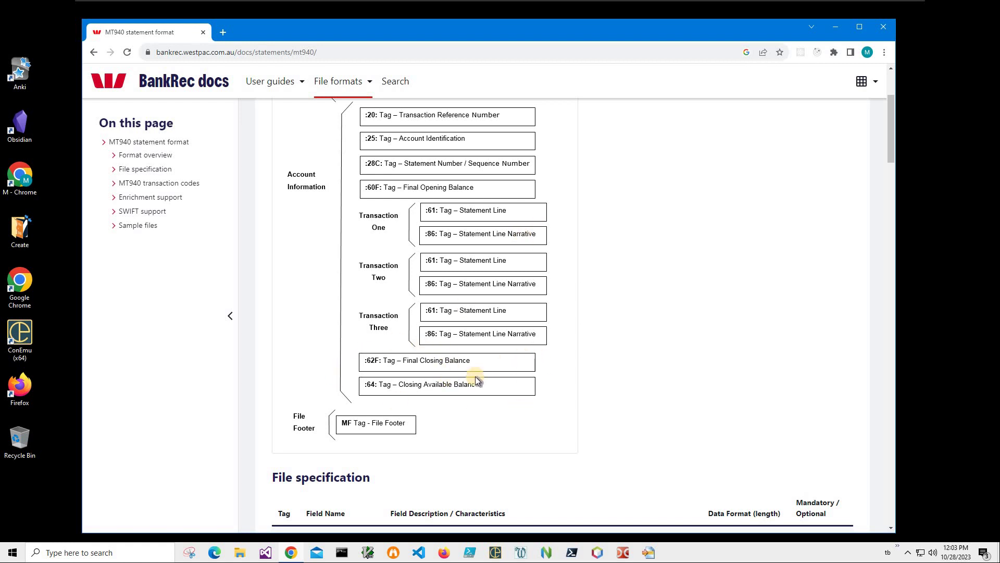
scroll(480, 384, "down", 4)
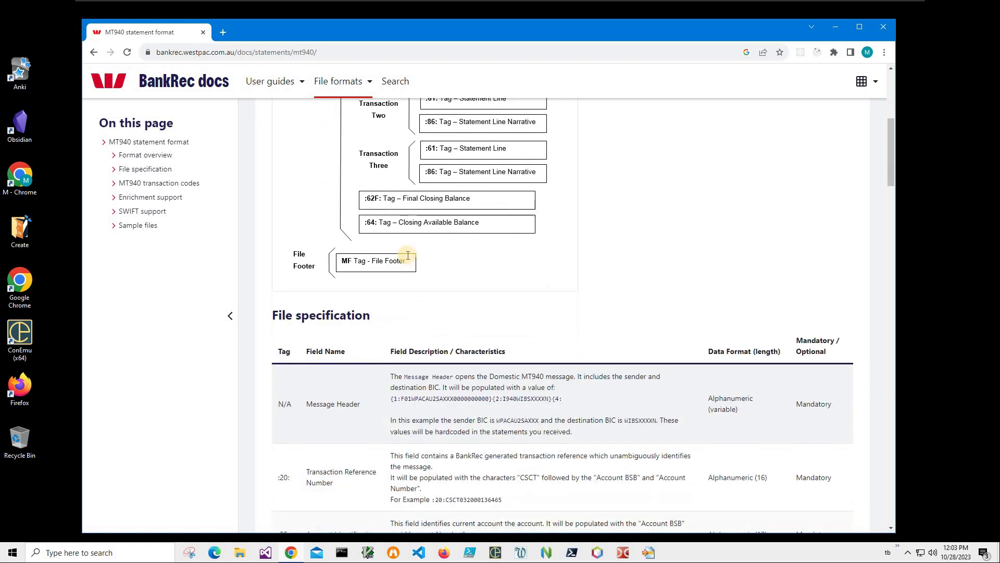
scroll(404, 241, "down", 2)
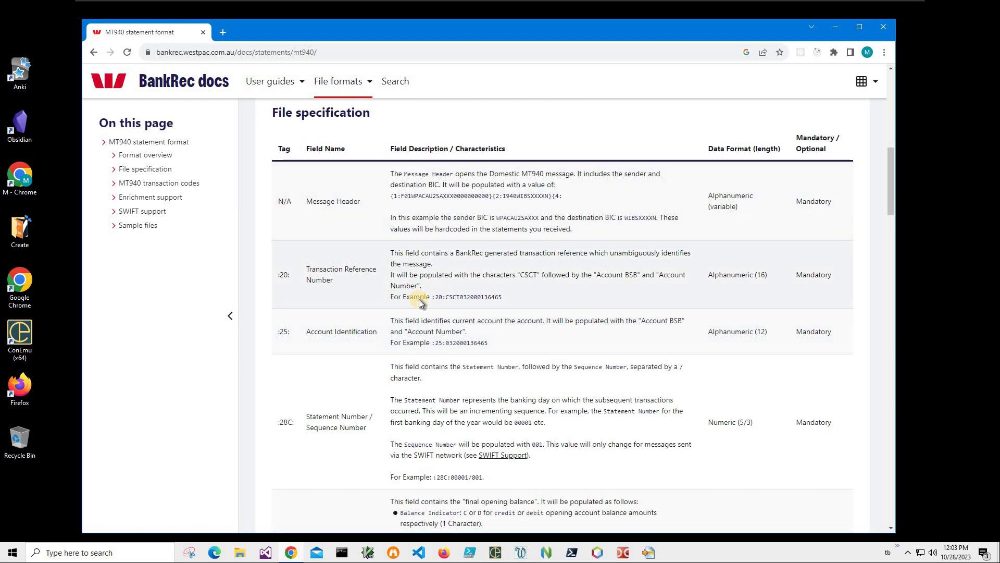
scroll(422, 301, "down", 2)
scroll(422, 301, "down", 2)
scroll(422, 301, "down", 2)
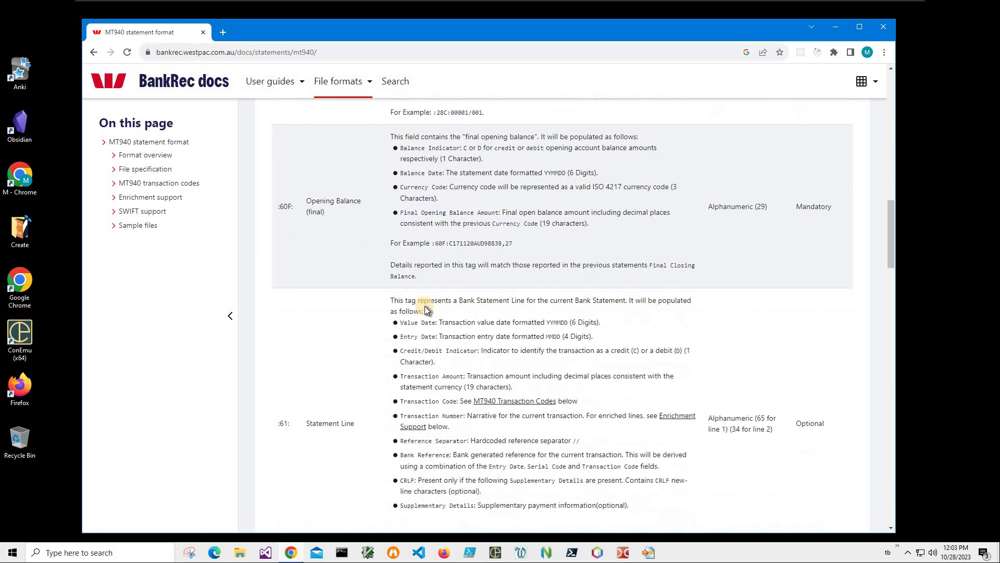
scroll(426, 307, "down", 1)
scroll(426, 306, "down", 2)
scroll(328, 290, "down", 2)
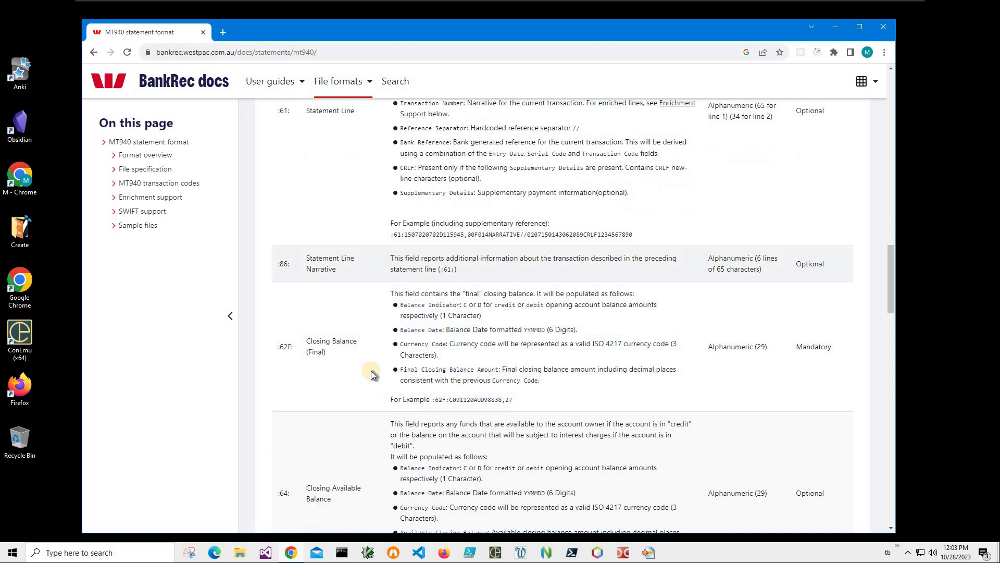
scroll(404, 352, "down", 2)
scroll(405, 353, "down", 2)
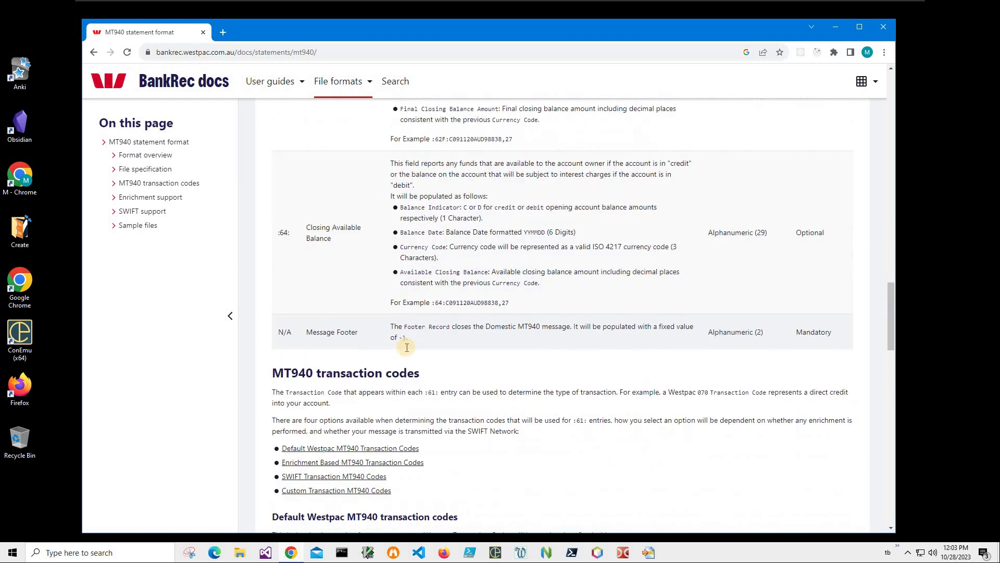
scroll(420, 328, "down", 1)
scroll(420, 328, "down", 3)
scroll(425, 316, "down", 1)
scroll(428, 317, "down", 2)
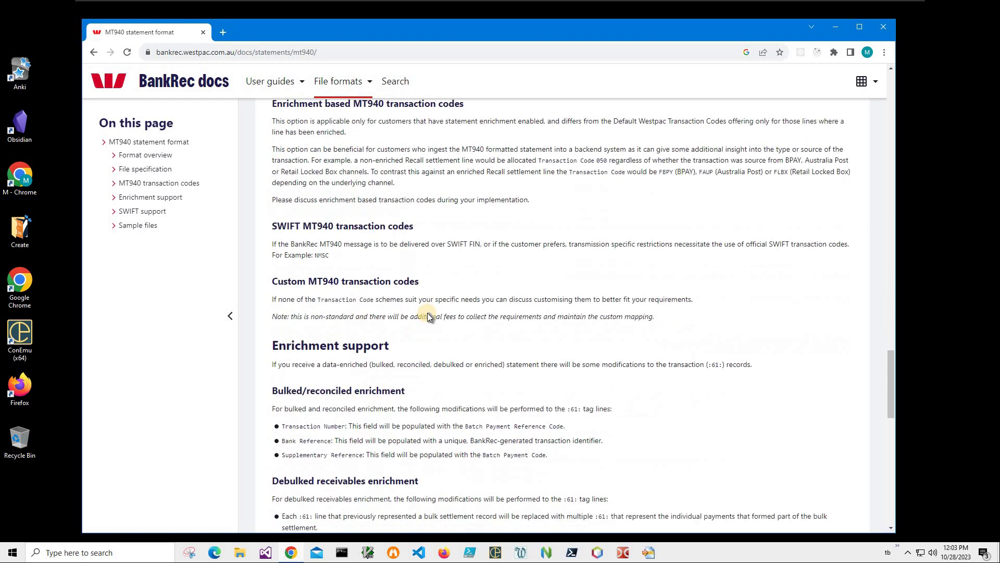
scroll(432, 315, "down", 1)
scroll(430, 316, "down", 1)
scroll(430, 316, "down", 1)
scroll(426, 328, "down", 3)
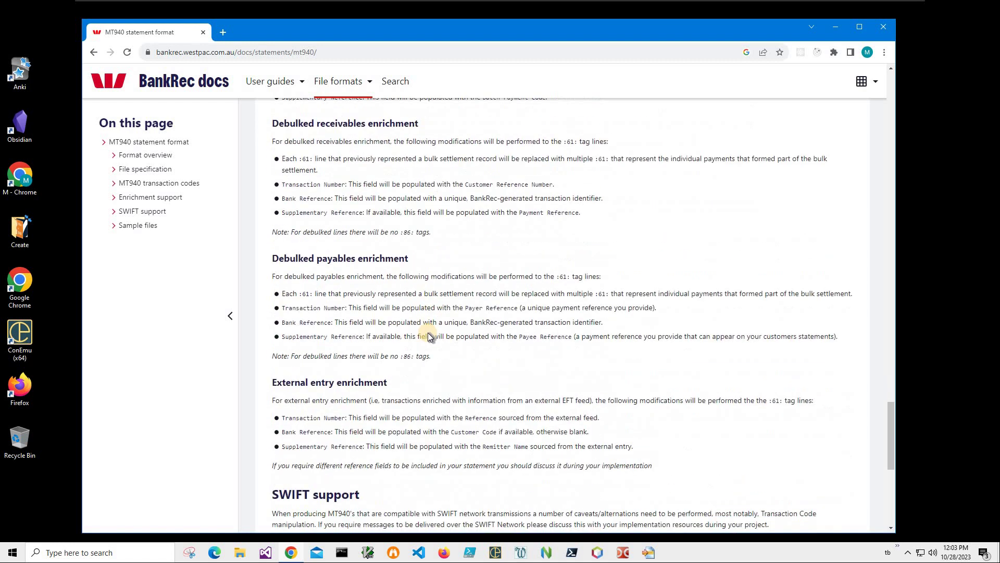
scroll(343, 397, "down", 1)
scroll(344, 398, "down", 1)
Download the NPP sample MT940 file from the Sample files section.
left_click(344, 401)
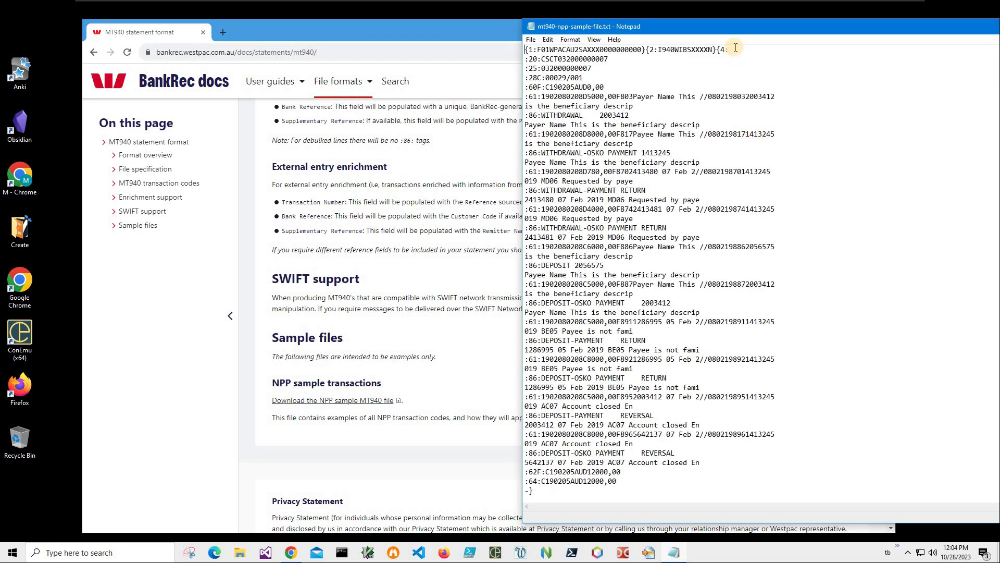
left_click_drag(609, 58, 530, 61)
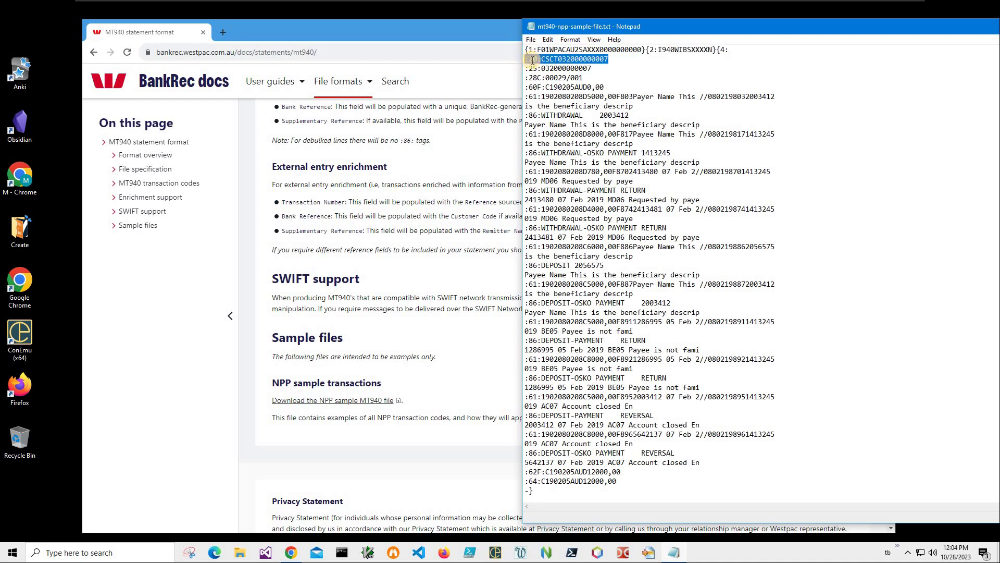
Launch mt940 Viewer beside Notepad and load mt940-npp-sample-file.txt.
left_click(101, 552)
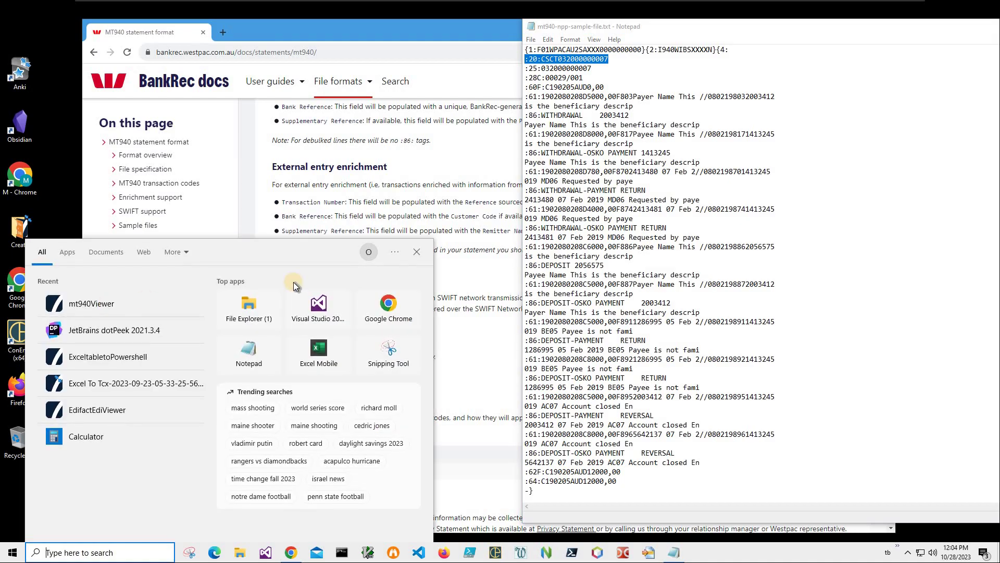
left_click(91, 304)
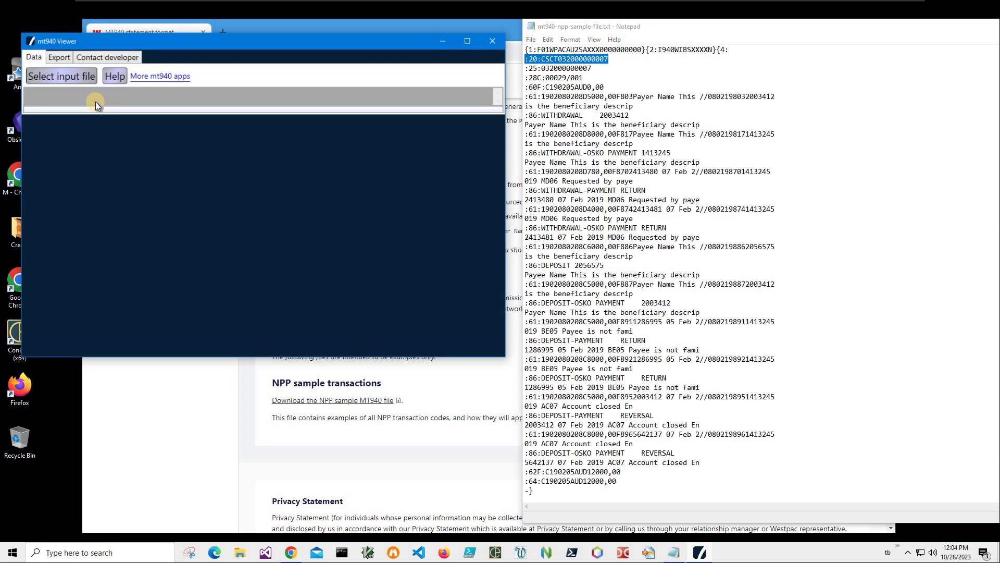
left_click_drag(95, 102, 370, 168)
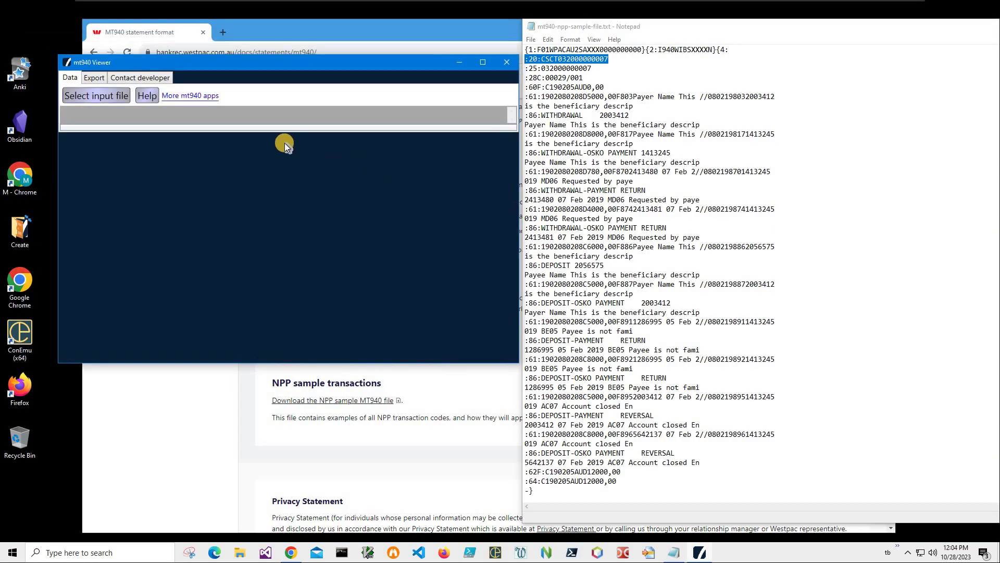
left_click(96, 95)
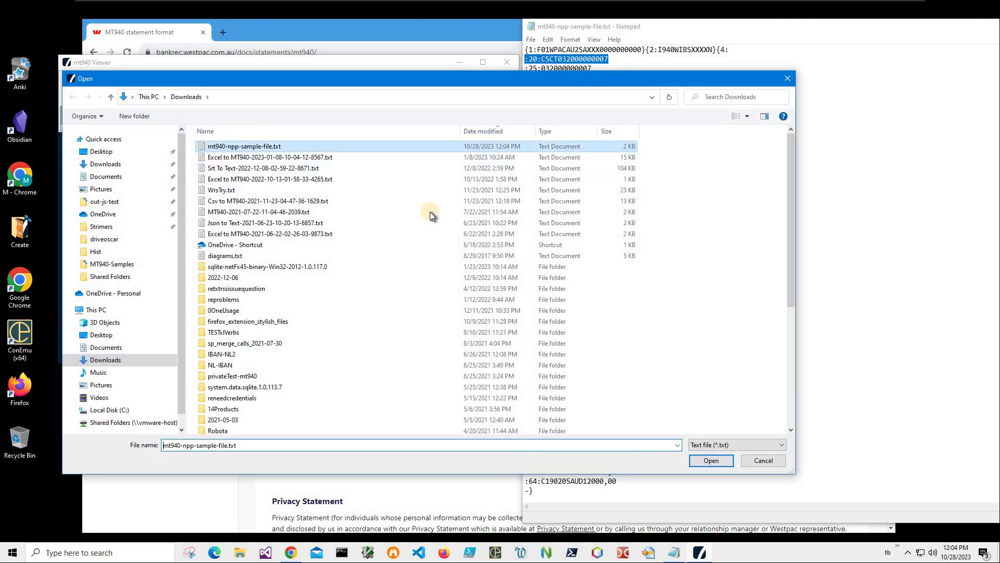
key("Return")
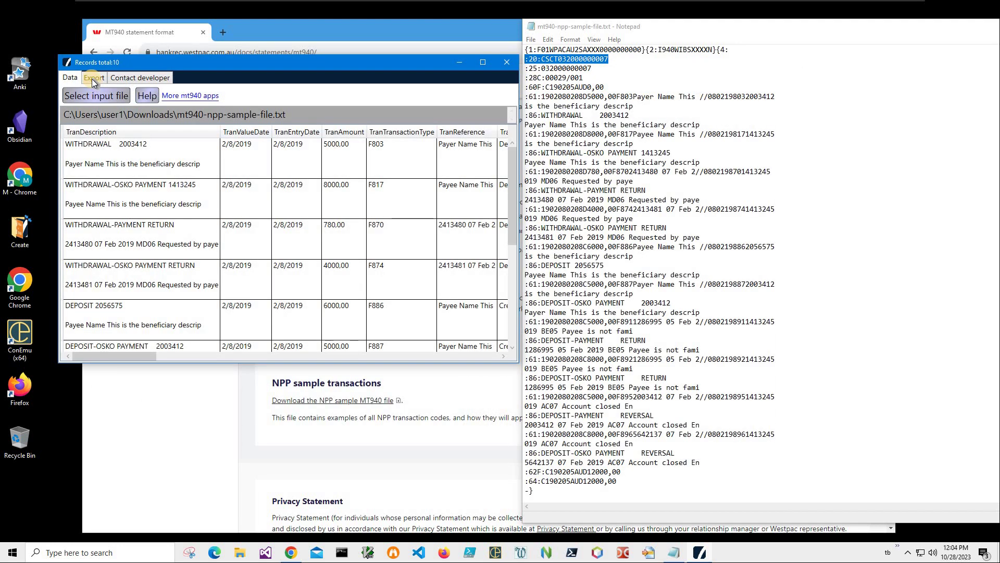
Move the viewer to the top-left and stretch it taller to show all ten records.
left_click(94, 78)
left_click(69, 77)
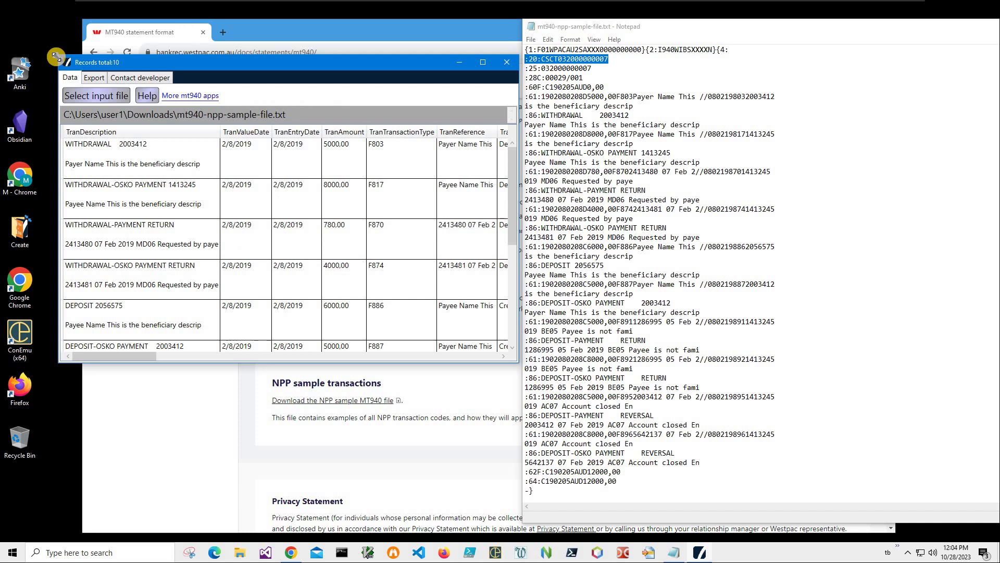
mouse_move(86, 62)
left_mouse_down()
mouse_move(30, 29)
mouse_move(29, 16)
left_mouse_up()
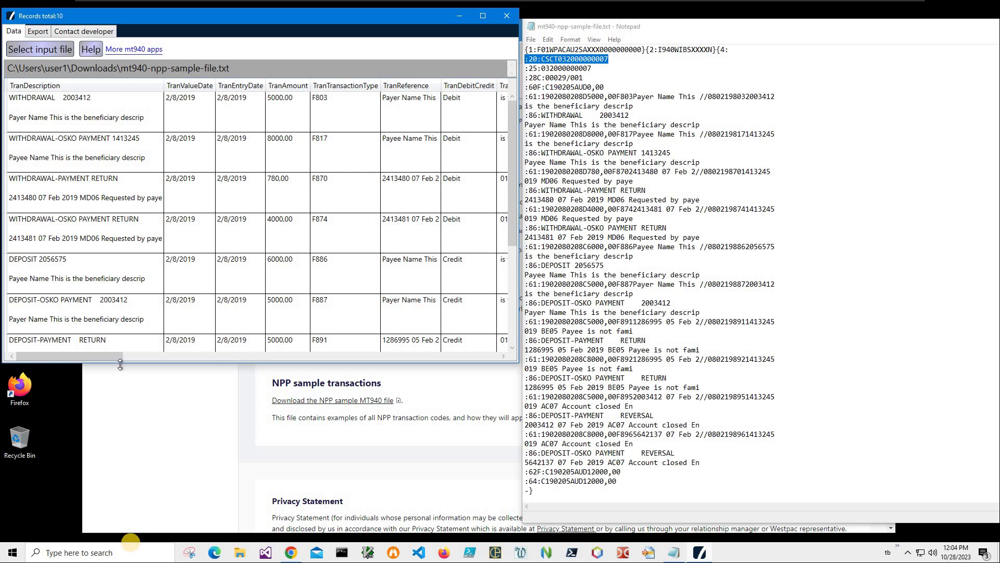
left_click_drag(120, 365, 125, 539)
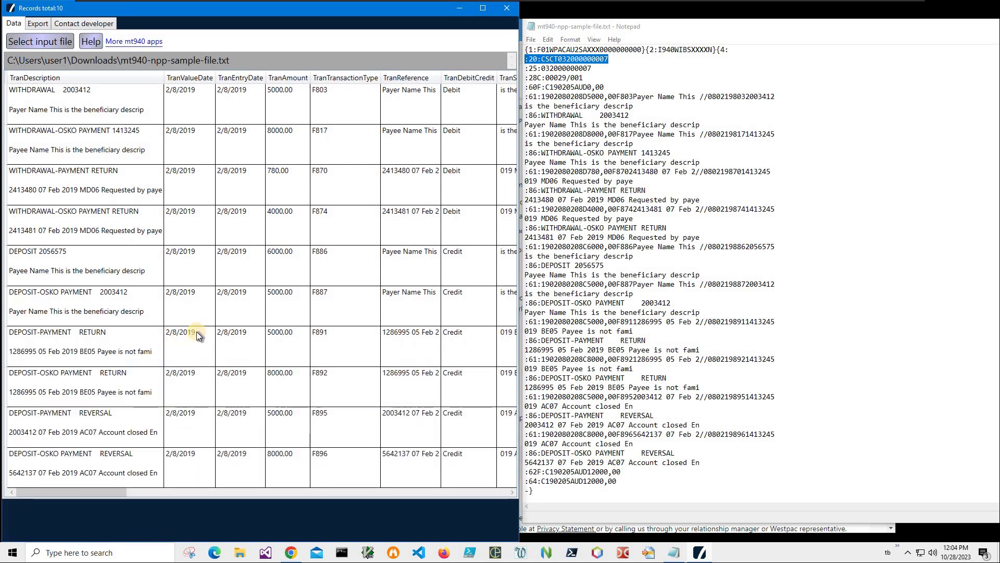
left_click(558, 59)
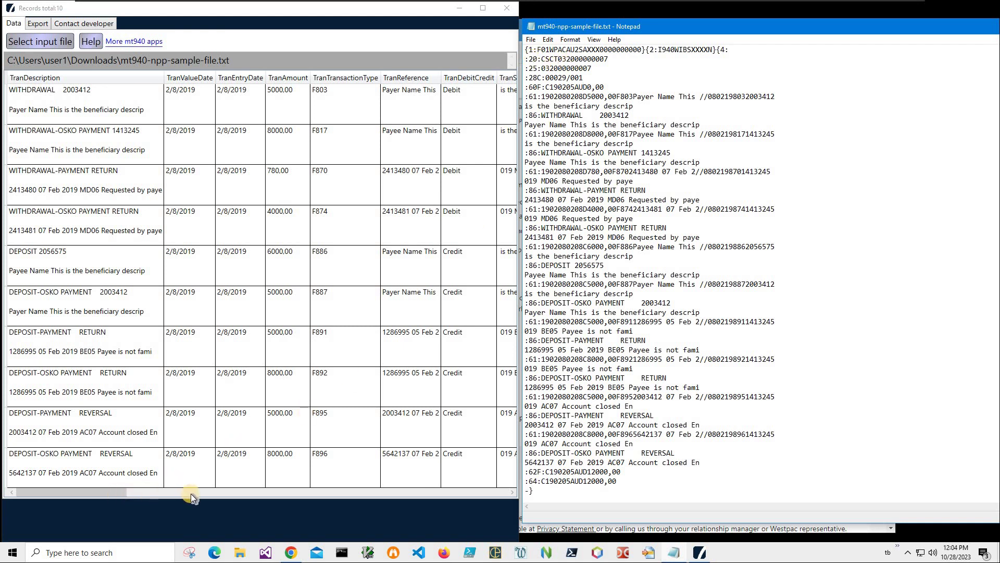
left_click_drag(148, 492, 192, 490)
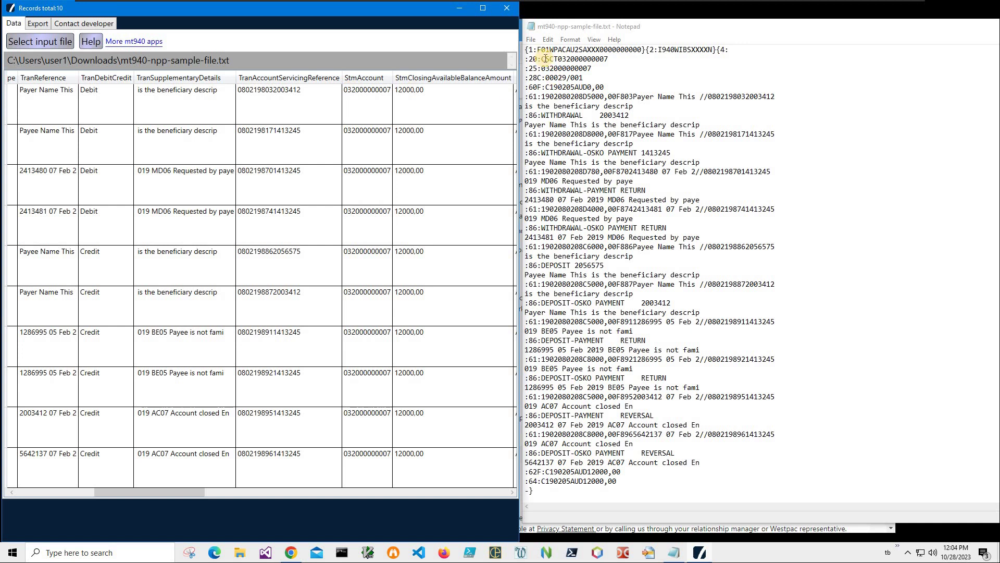
left_click(546, 56)
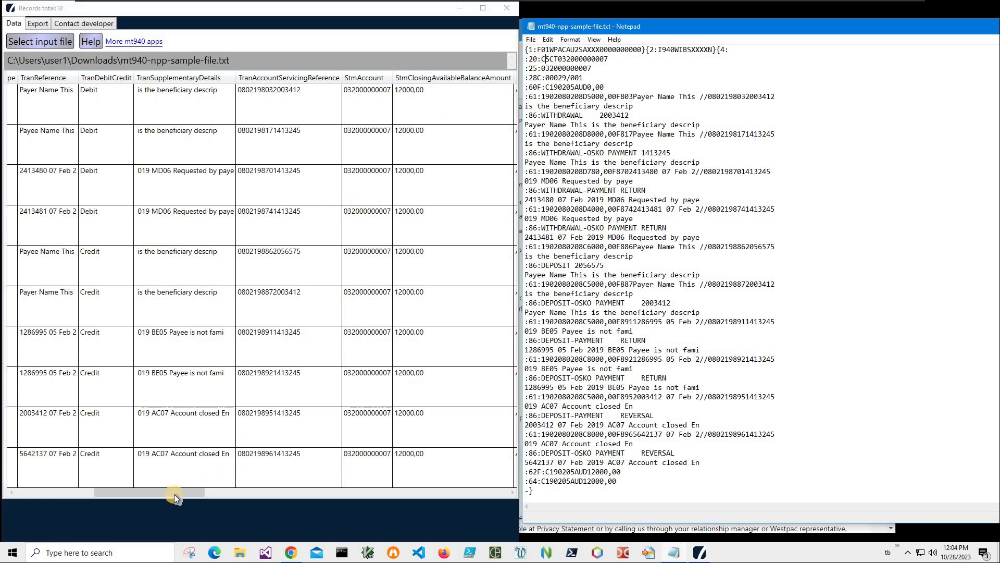
left_click_drag(201, 496, 270, 504)
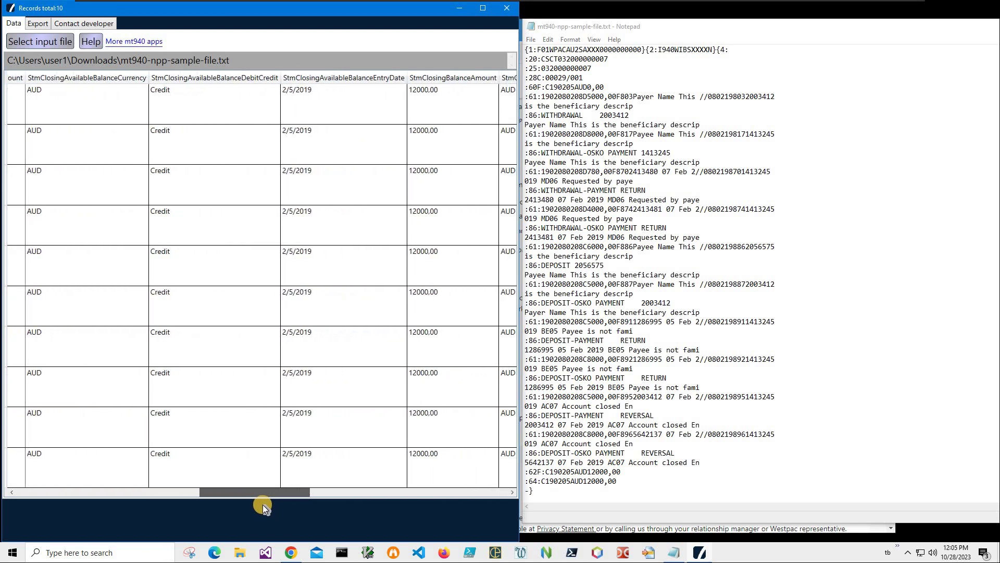
mouse_move(263, 504)
left_mouse_down()
mouse_move(217, 509)
mouse_move(227, 509)
left_mouse_up()
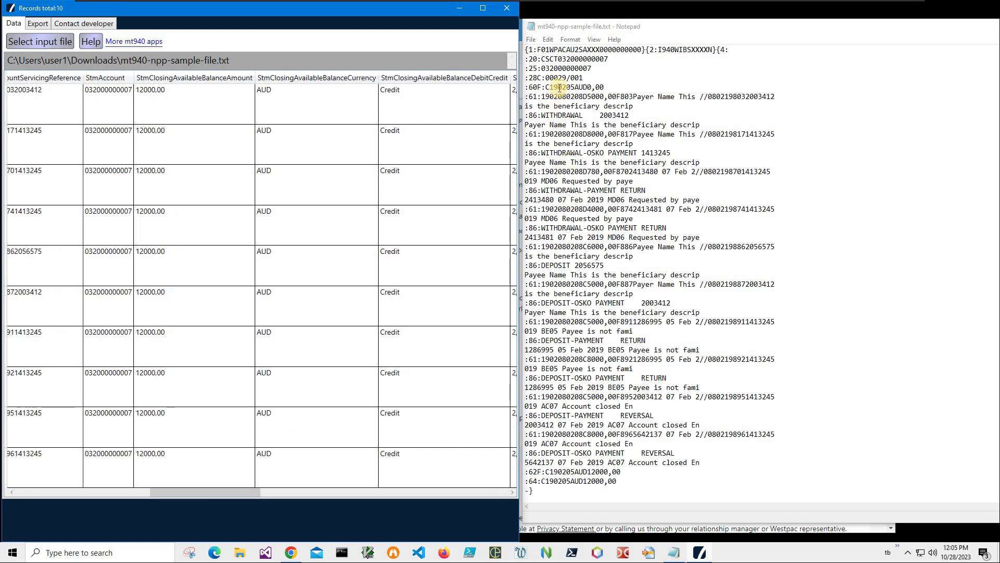
Highlight the date and currency parts of the :60F: opening balance line.
left_click_drag(551, 87, 564, 87)
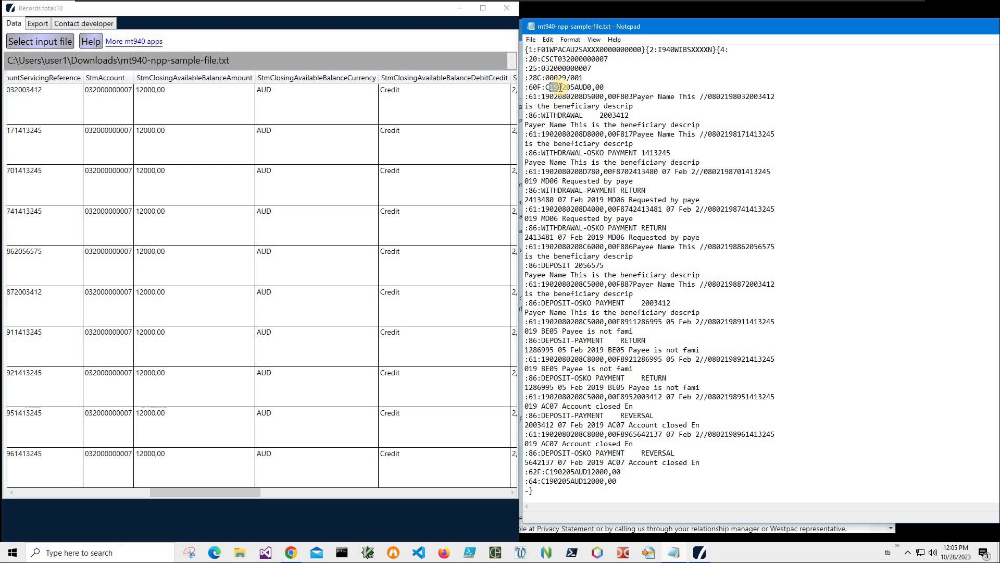
left_click_drag(560, 87, 571, 87)
left_click(574, 87)
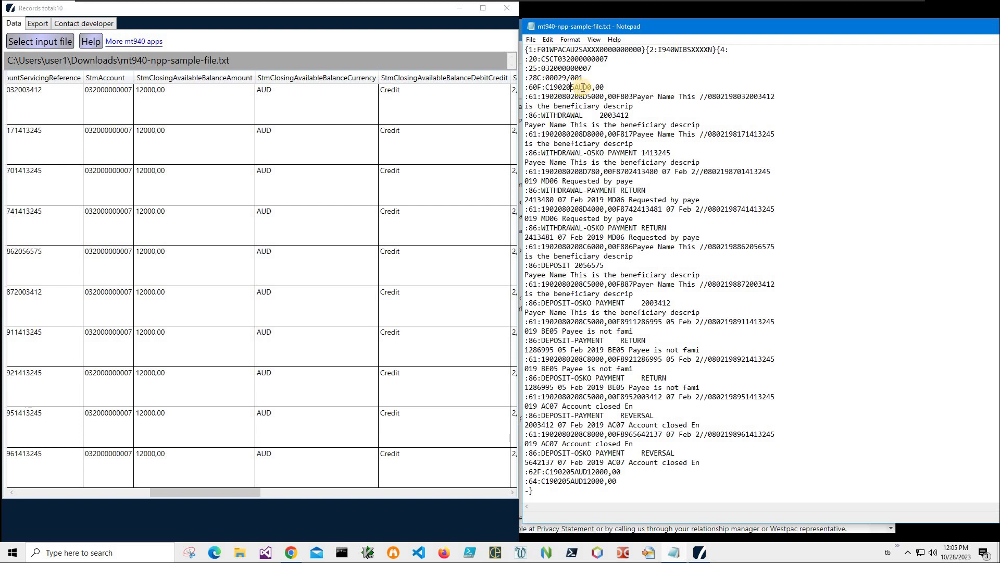
left_click_drag(574, 87, 582, 87)
left_click_drag(588, 87, 604, 87)
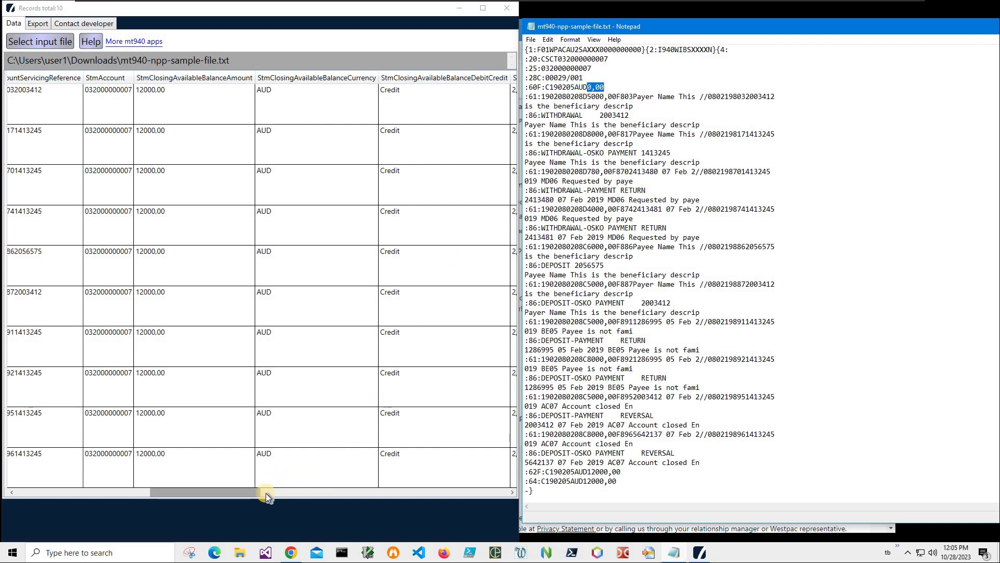
left_click_drag(253, 493, 383, 509)
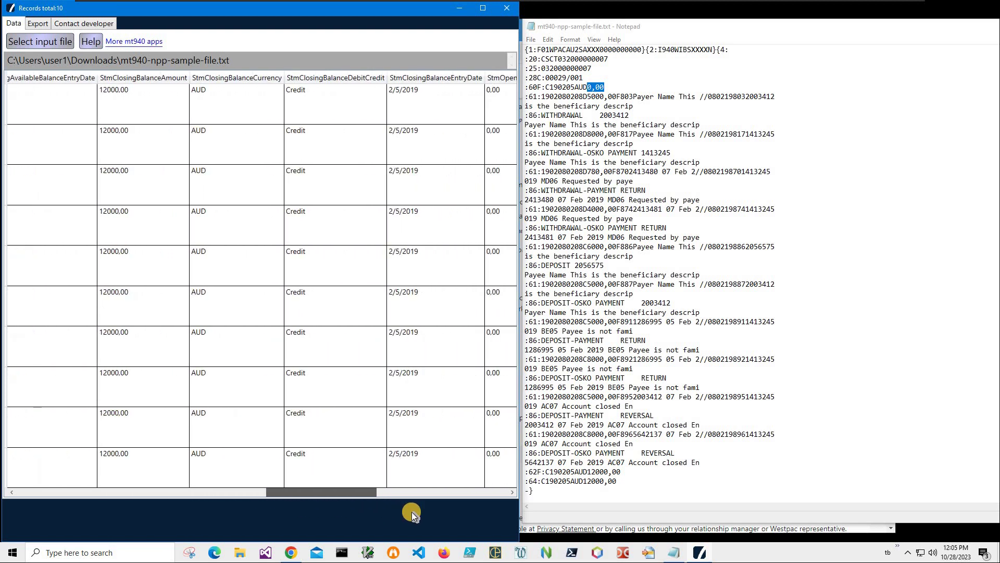
scroll(412, 511, "right", 5)
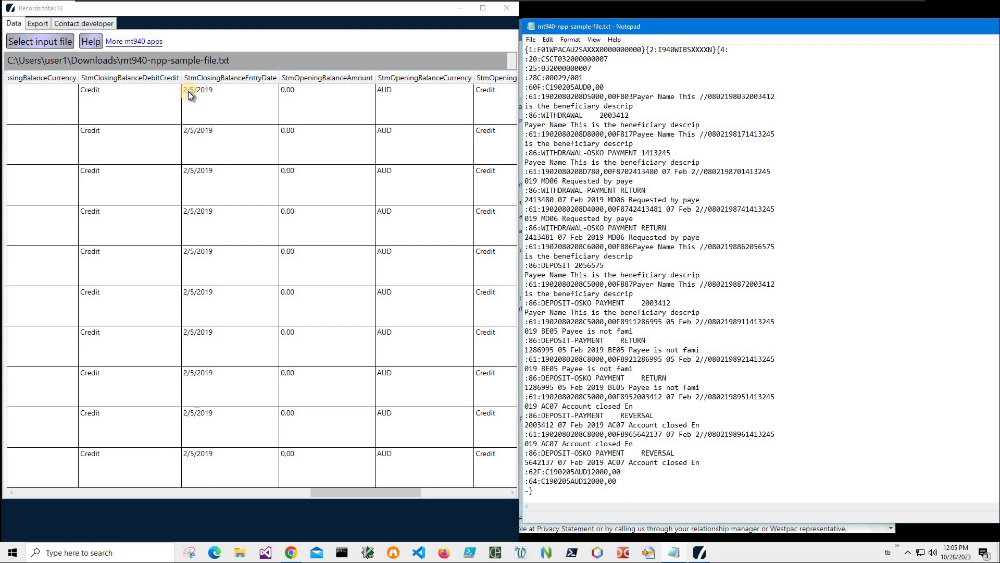
left_click(561, 87)
left_click_drag(550, 86, 576, 87)
left_click_drag(406, 494, 469, 514)
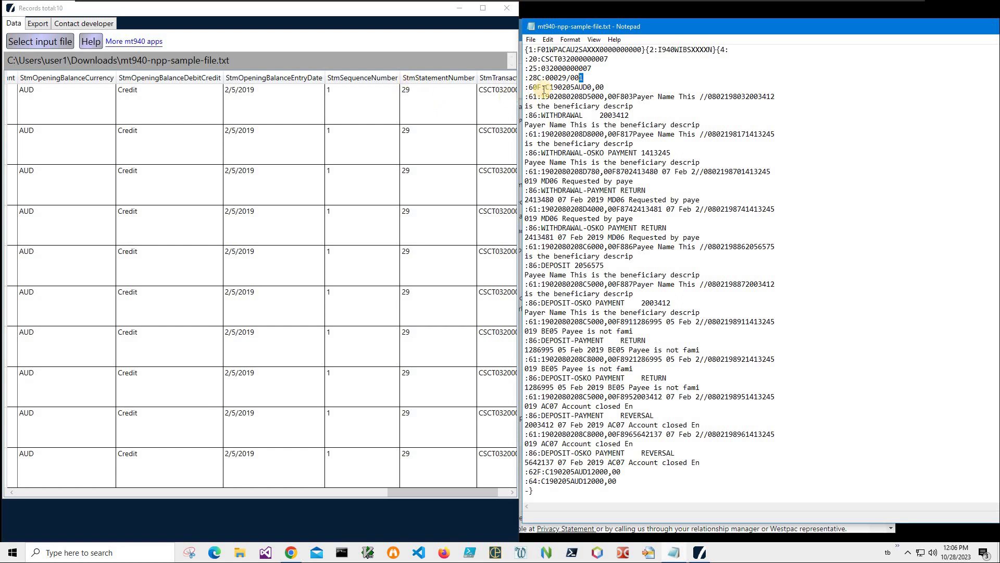
Mark statement number 00029 and sequence number 001 on the :28C: line.
mouse_move(582, 78)
left_mouse_down()
mouse_move(547, 77)
mouse_move(565, 77)
left_mouse_up()
double_click(566, 77)
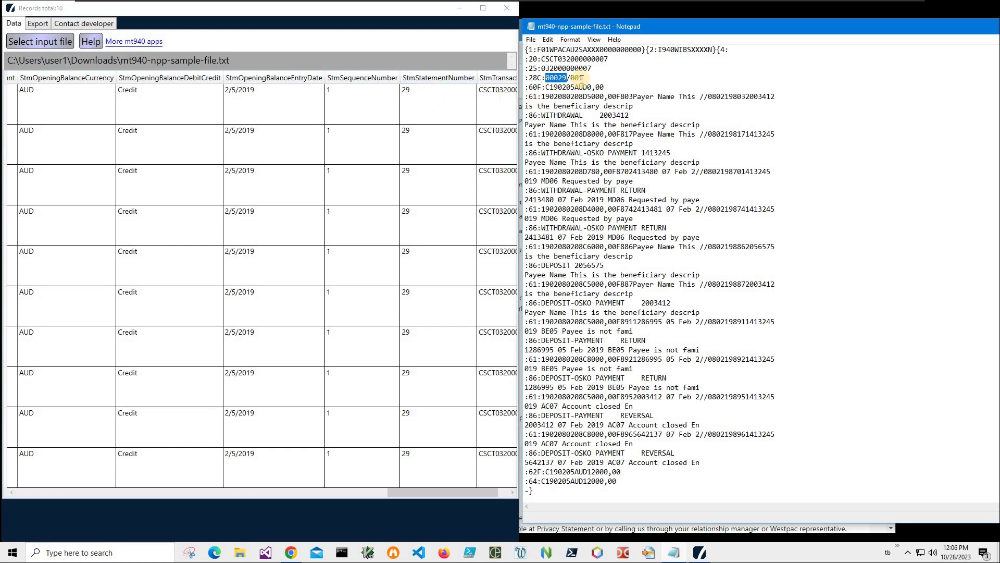
double_click(577, 77)
left_click_drag(432, 494, 448, 497)
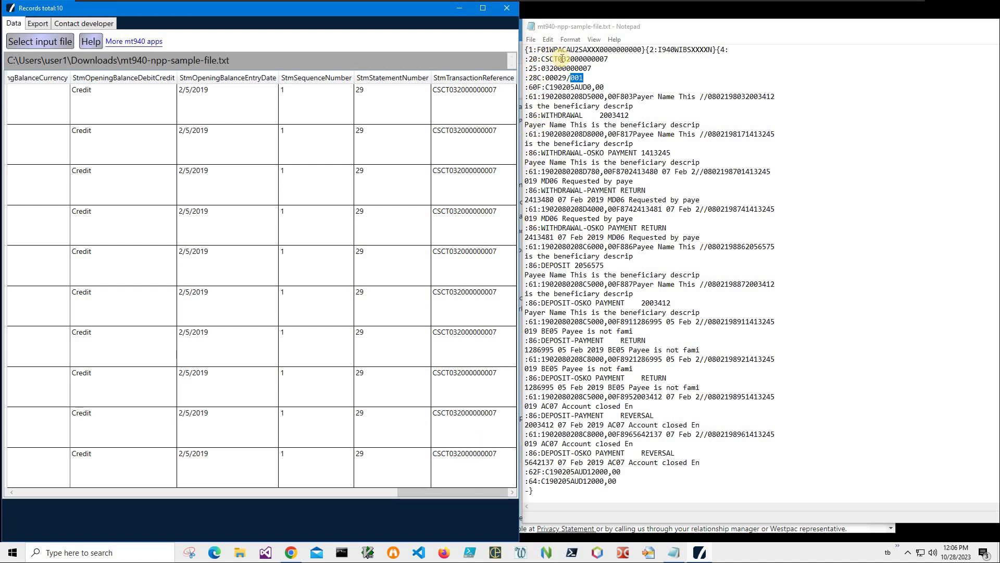
Mark the :20: reference, the :25: account line and the whole :28C: line.
left_click_drag(543, 59, 608, 60)
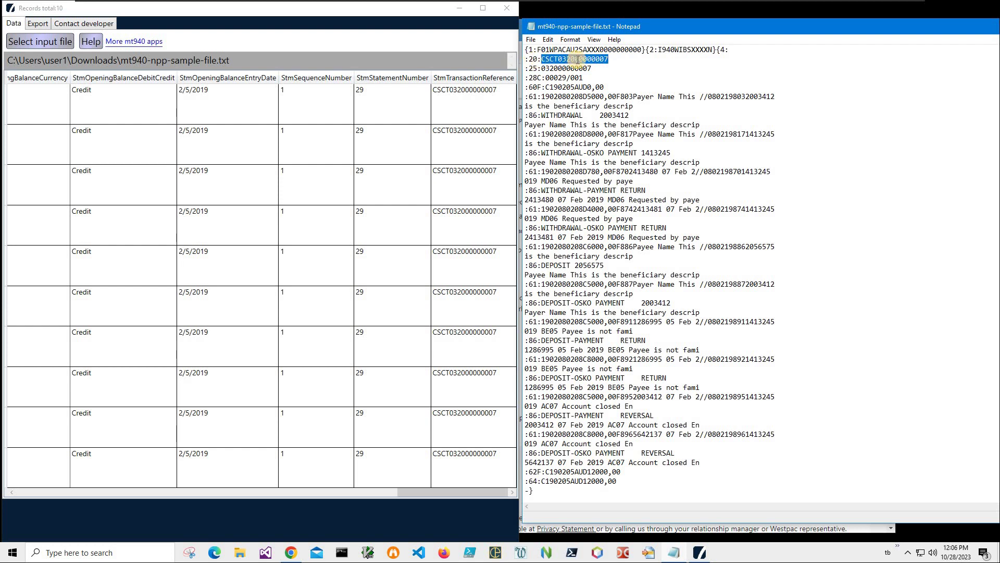
left_click_drag(525, 59, 609, 60)
left_click(544, 58)
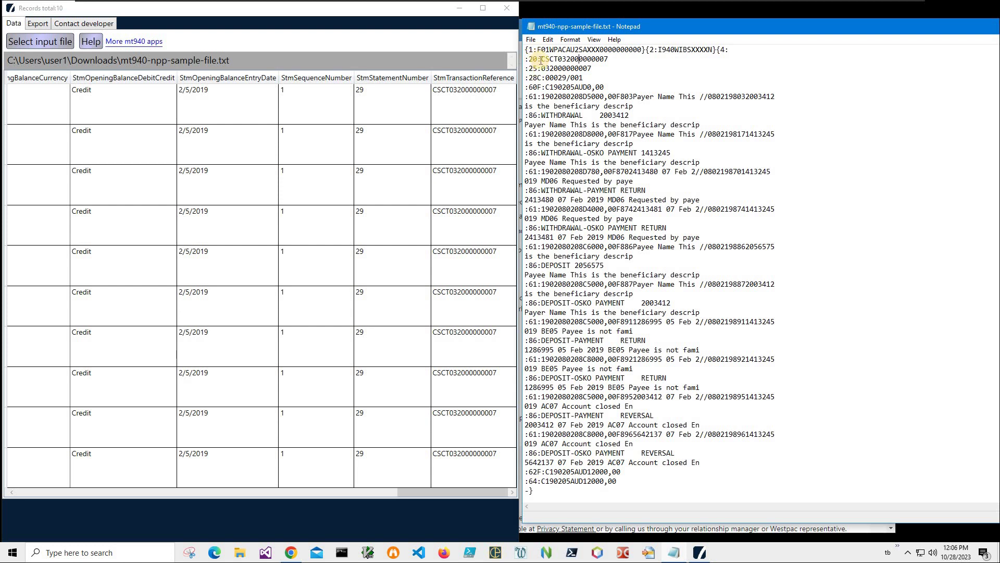
double_click(534, 59)
left_click_drag(542, 59, 608, 59)
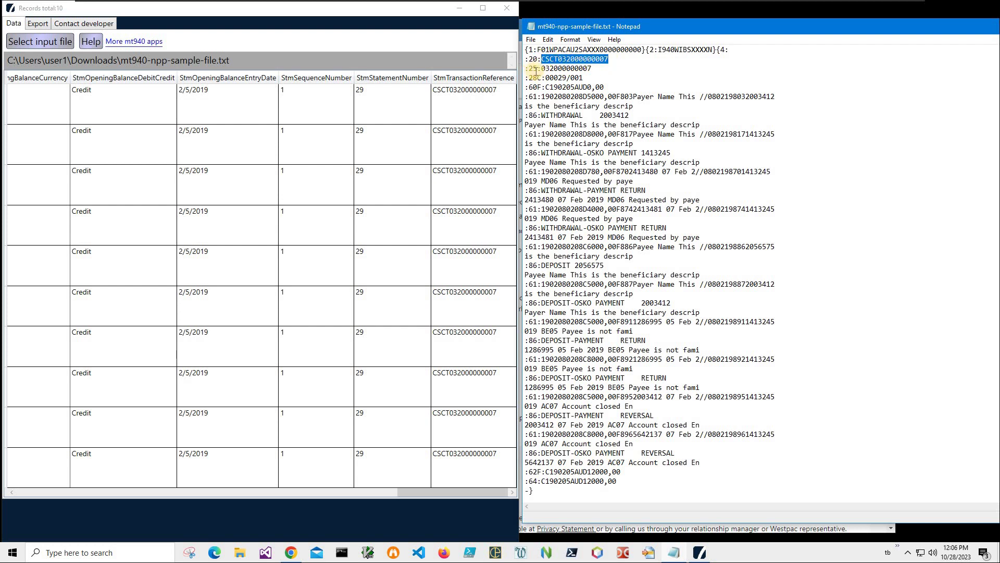
double_click(531, 70)
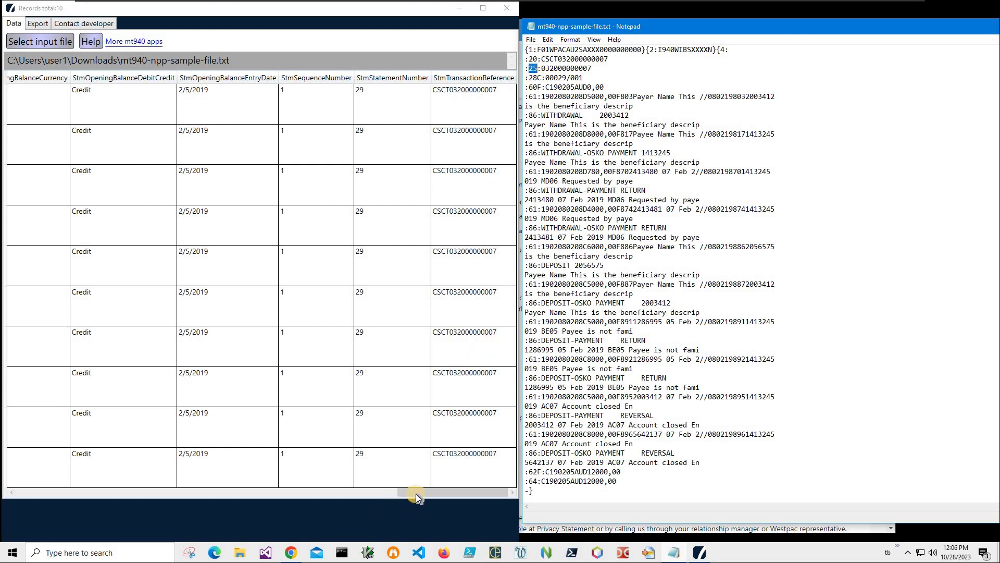
left_click_drag(408, 495, 381, 497)
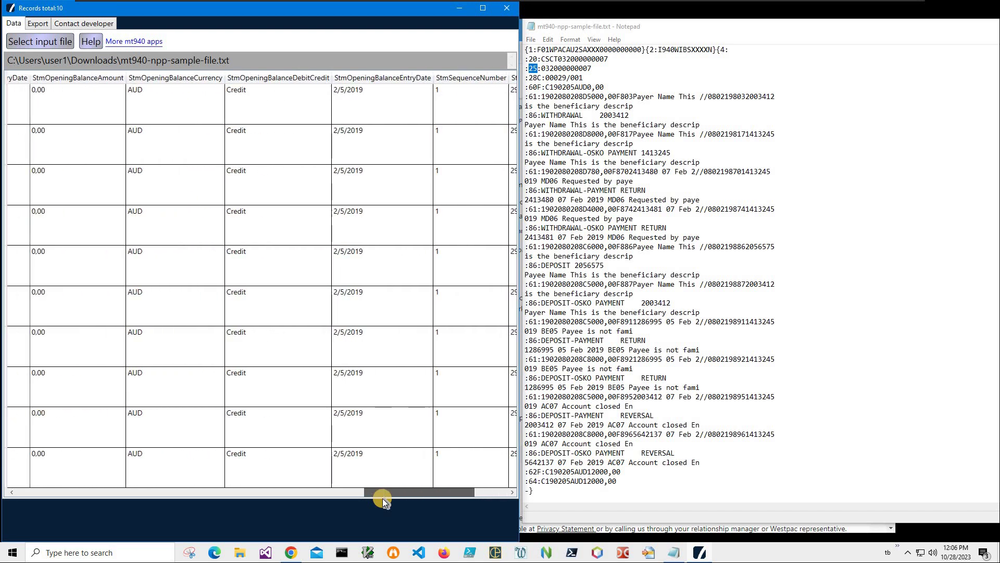
left_click_drag(381, 499, 380, 499)
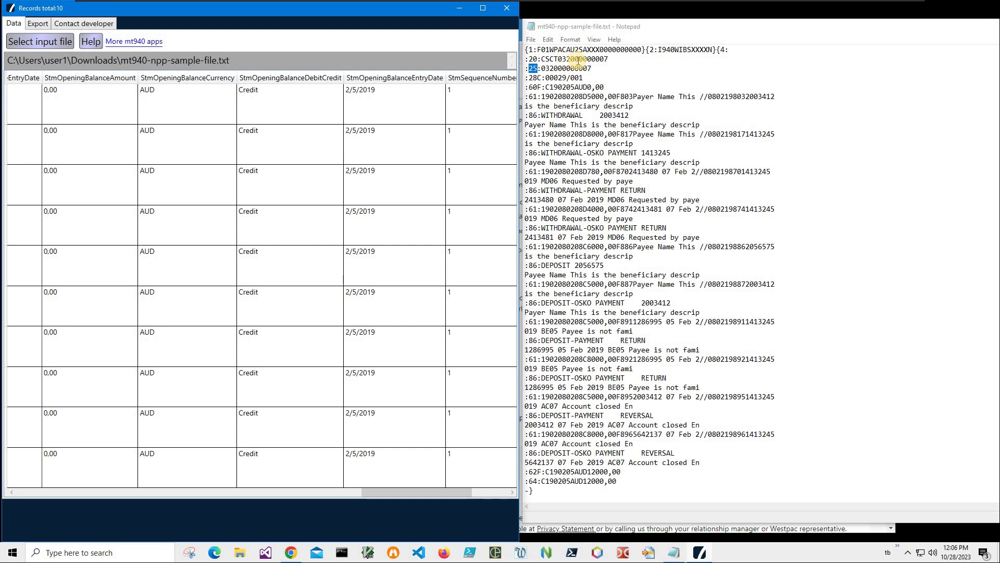
left_click_drag(567, 59, 608, 60)
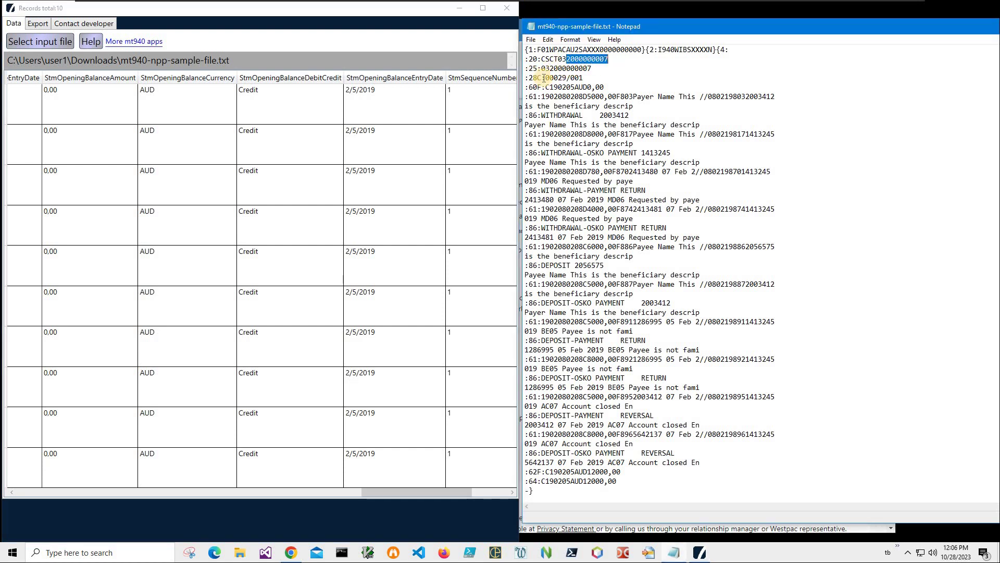
mouse_move(550, 69)
left_mouse_down()
mouse_move(575, 69)
mouse_move(543, 78)
mouse_move(563, 77)
left_mouse_up()
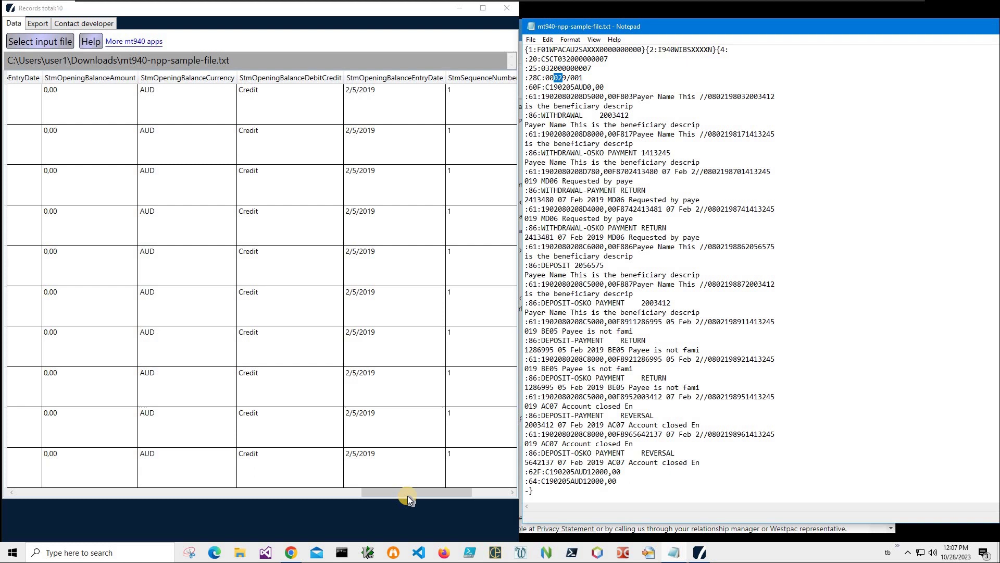
left_click_drag(433, 492, 484, 491)
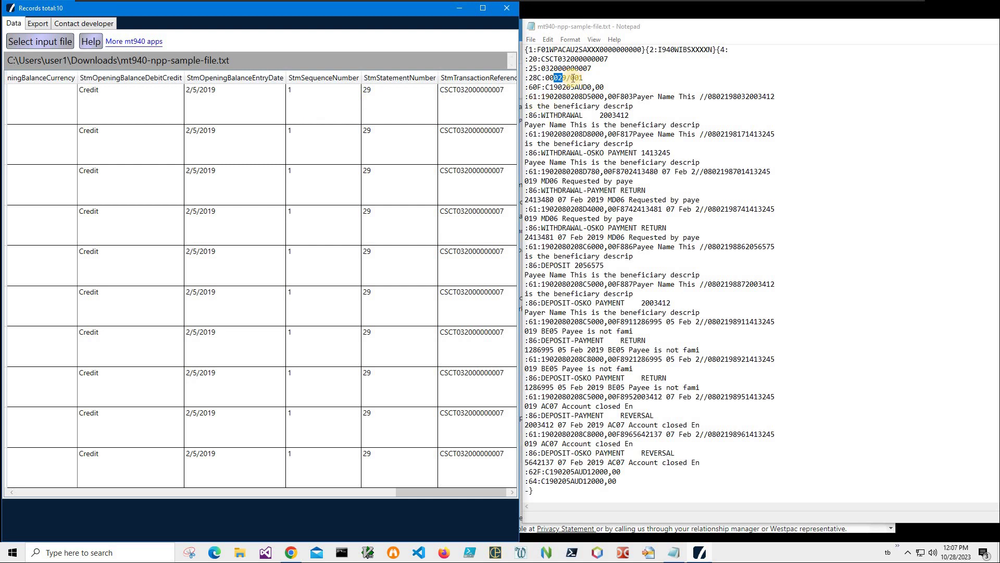
left_click_drag(582, 78, 525, 81)
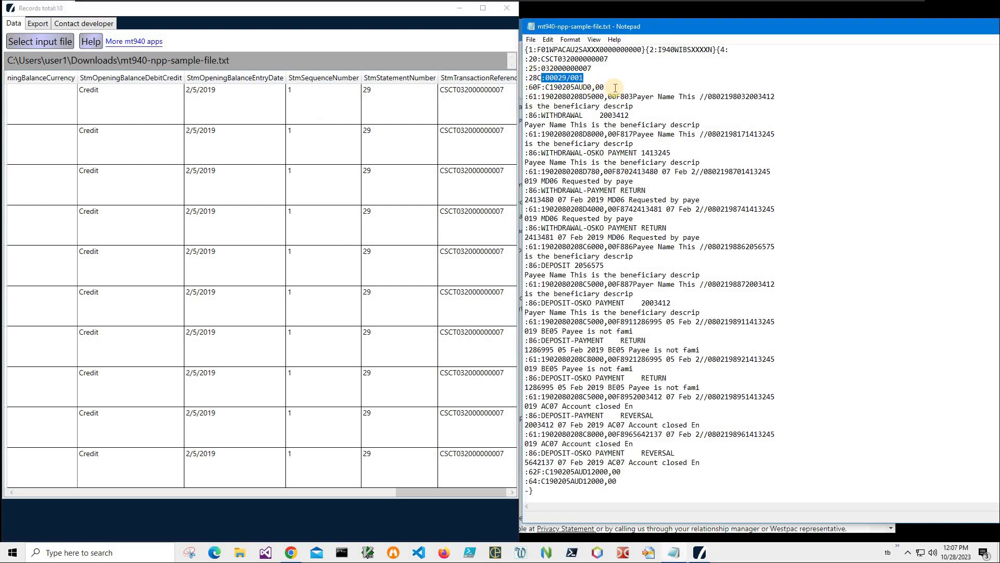
Highlight the date 190205 and currency AUD in the :60F: opening balance line.
double_click(565, 87)
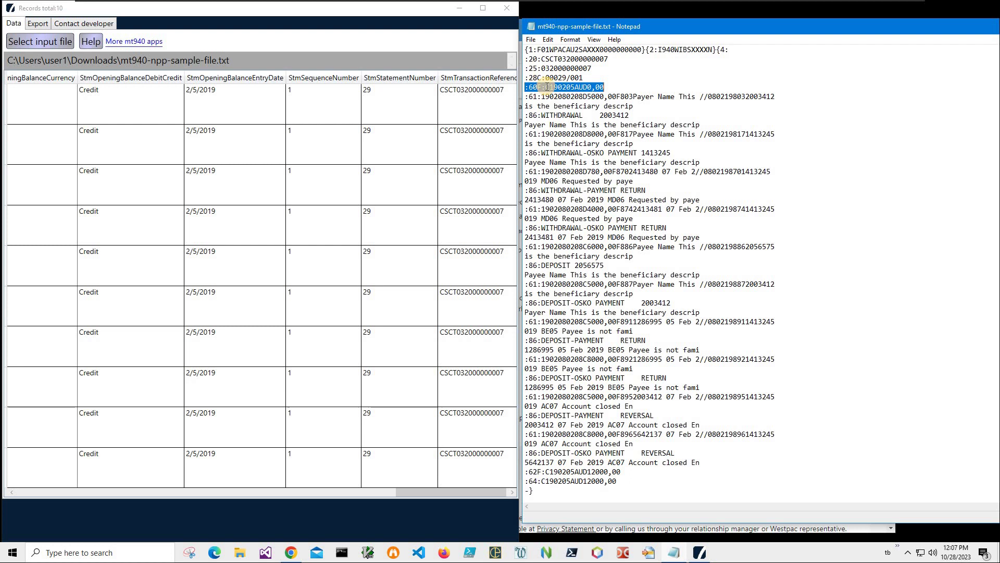
left_click(550, 87)
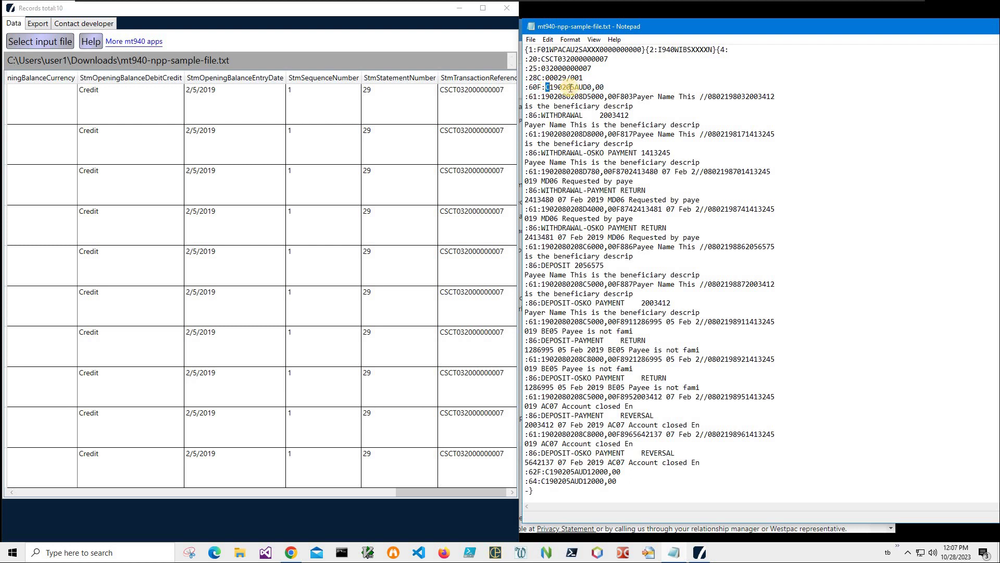
left_click_drag(549, 87, 584, 87)
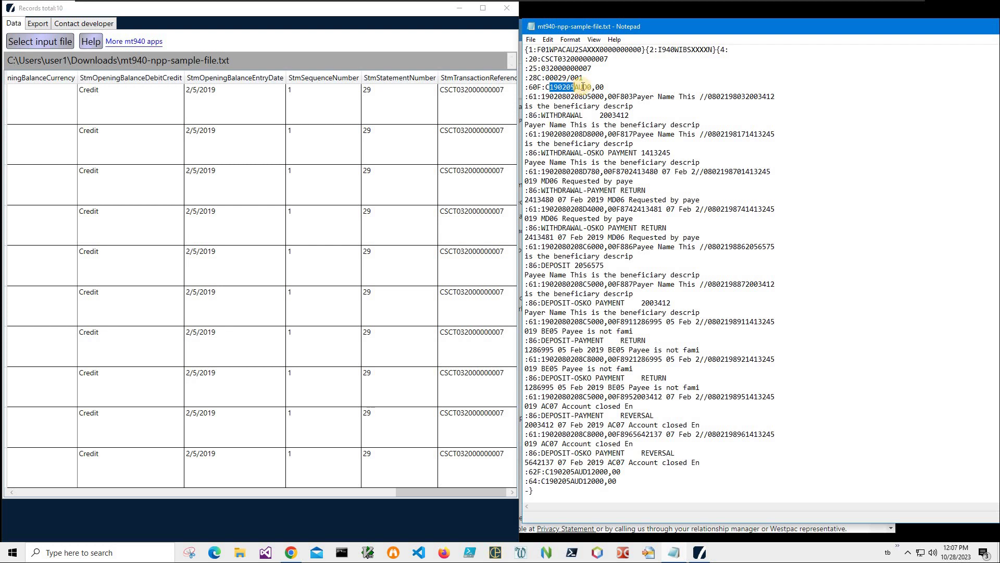
left_click_drag(575, 86, 603, 87)
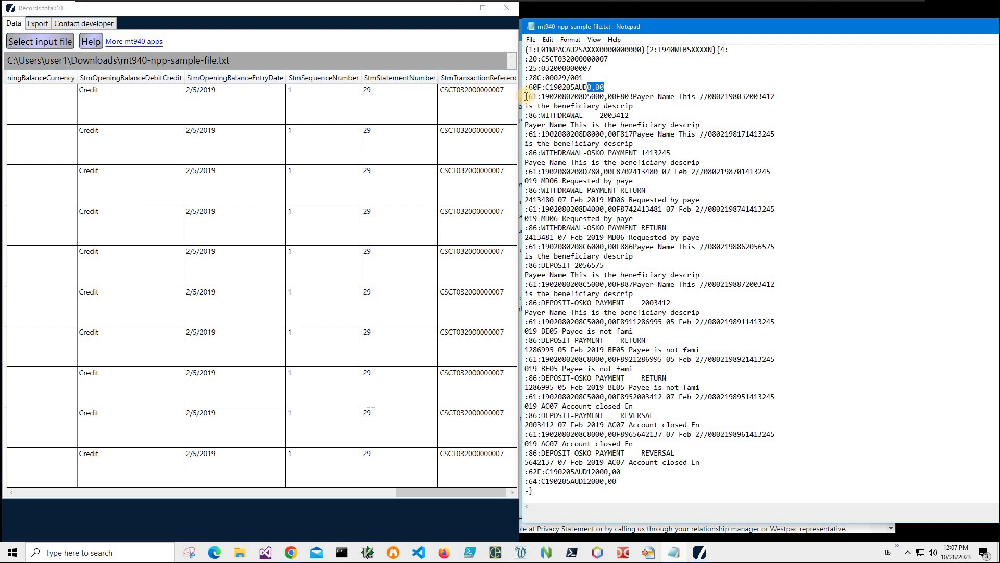
Select all the transaction lines, then pick out the first :61: tag.
left_click_drag(525, 96, 548, 161)
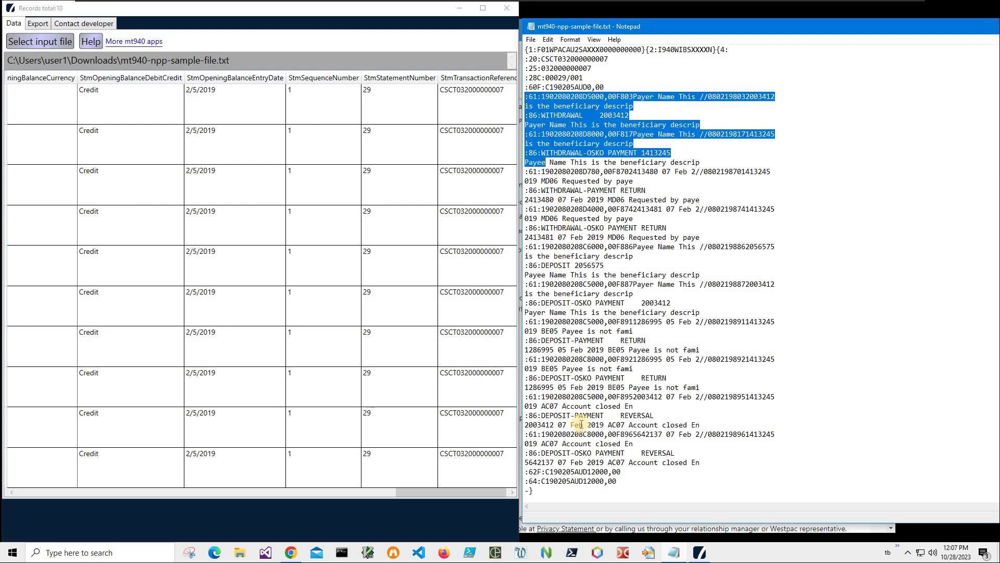
left_click_drag(578, 425, 586, 442)
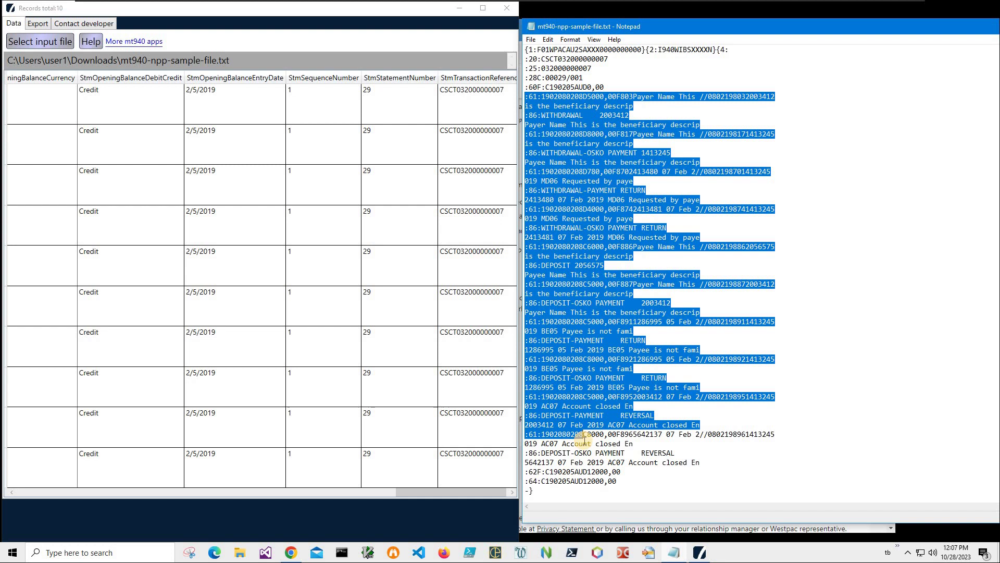
left_click_drag(583, 444, 583, 443)
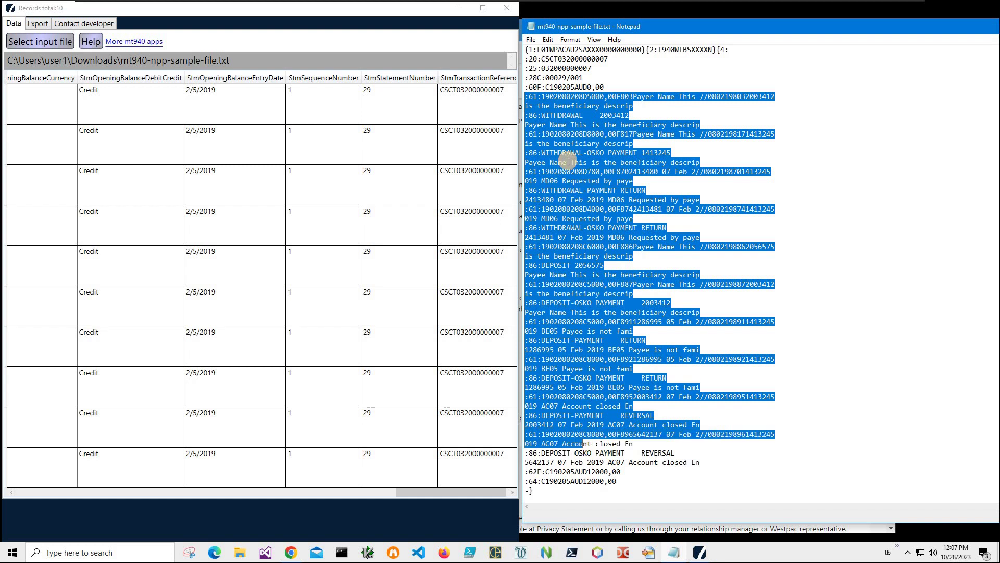
left_click_drag(540, 96, 528, 96)
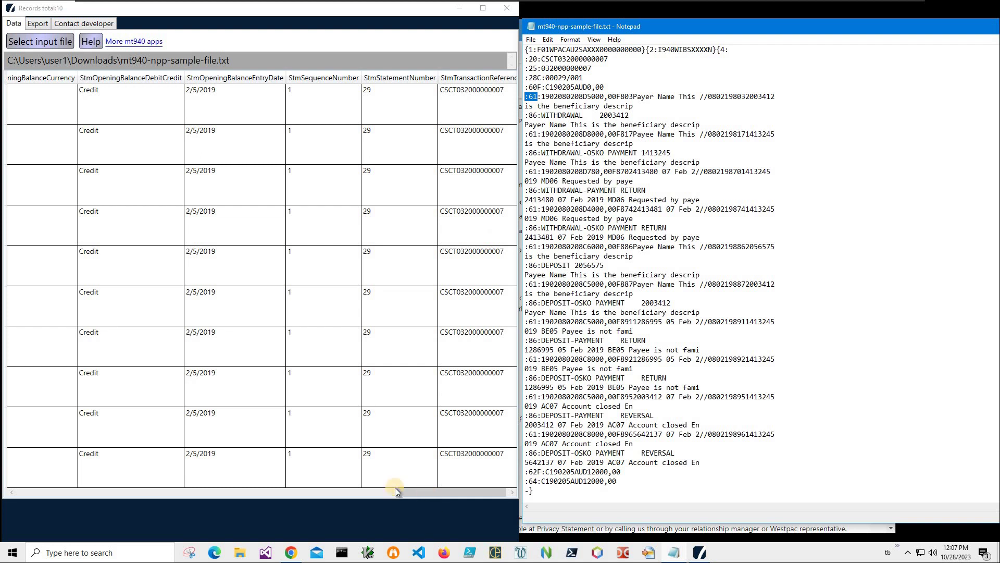
left_click(37, 472)
scroll(167, 300, "left", 5)
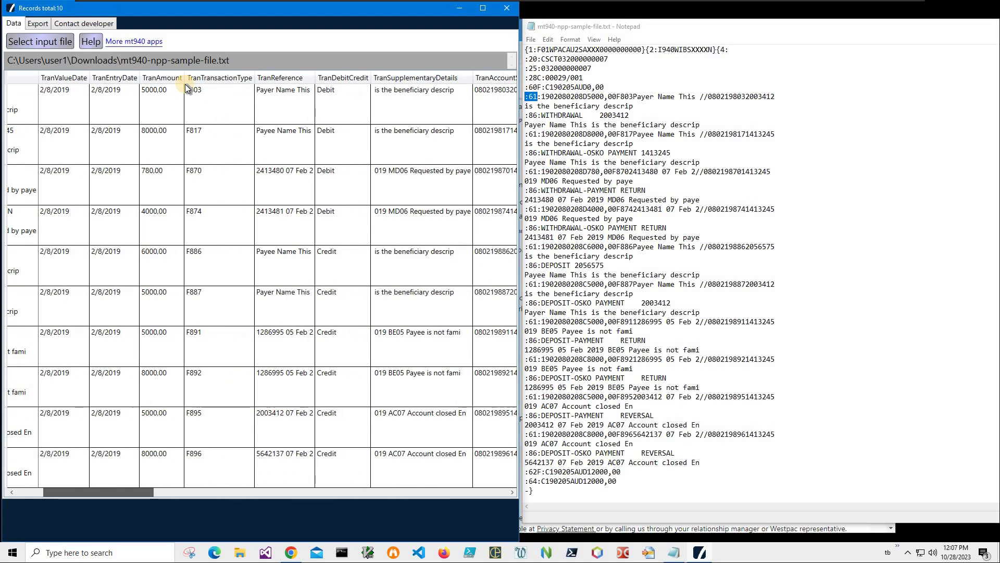
scroll(186, 84, "left", 5)
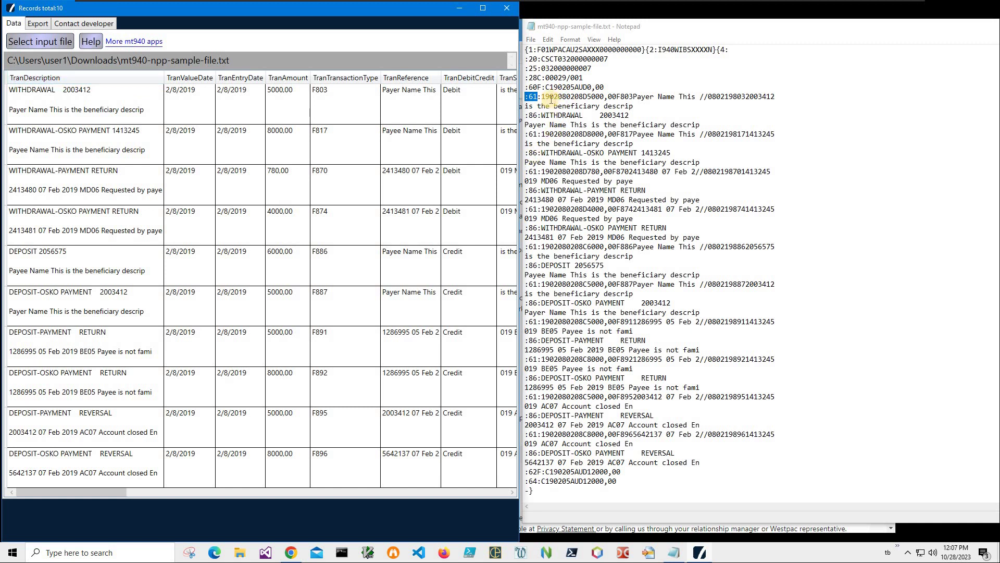
left_click_drag(541, 99, 551, 97)
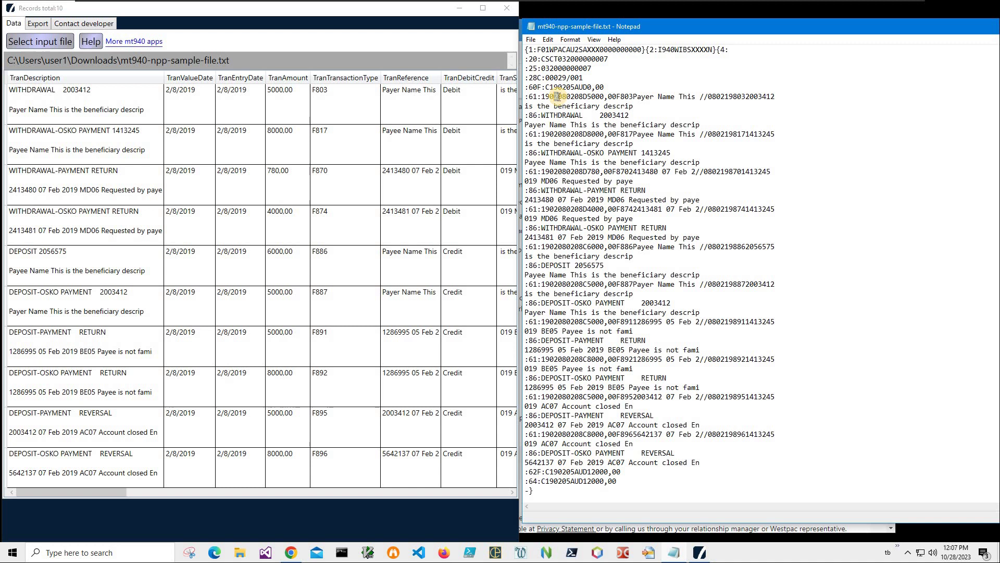
left_click_drag(567, 97, 588, 98)
left_click(567, 97)
left_click_drag(588, 97, 617, 97)
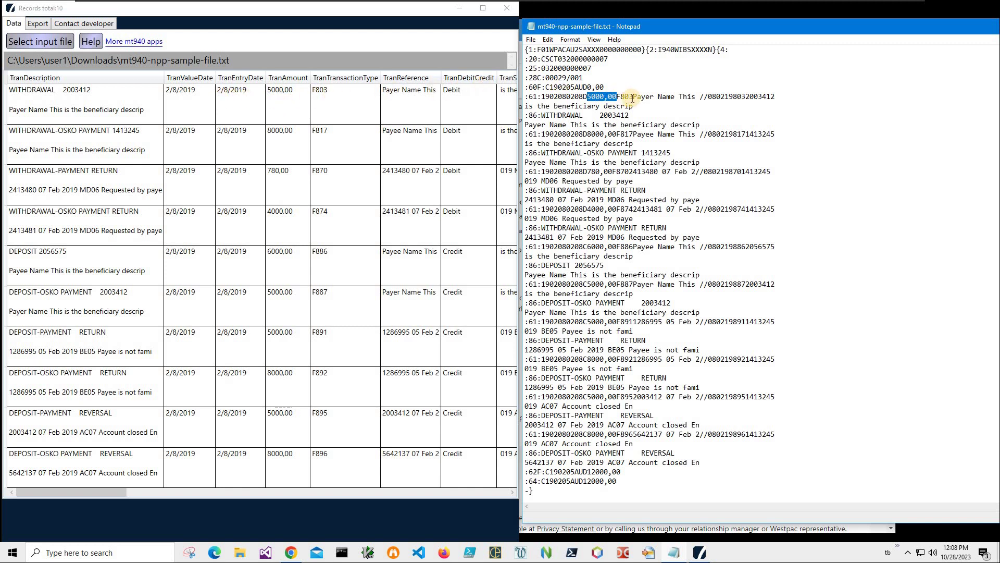
left_click_drag(617, 97, 708, 98)
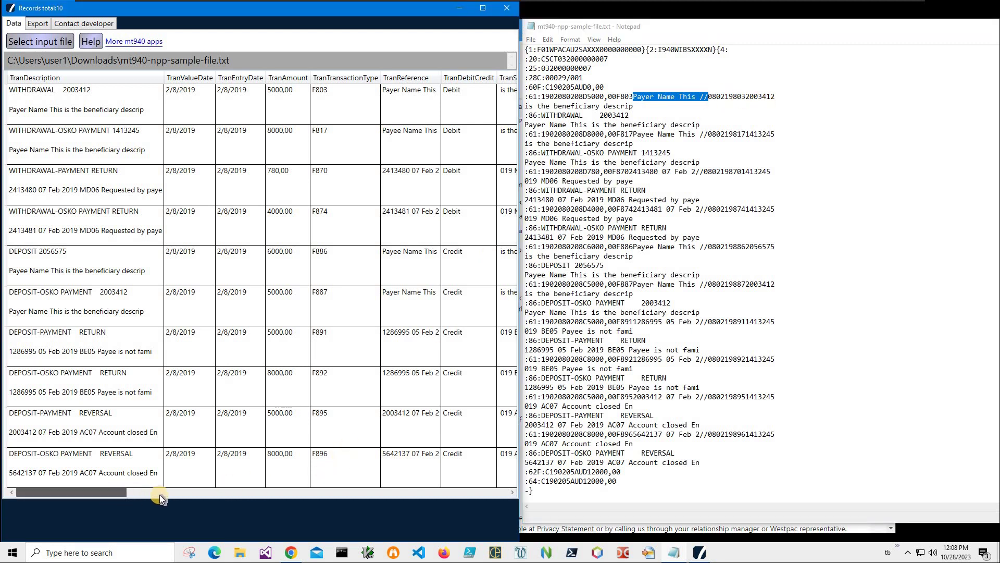
left_click_drag(109, 494, 163, 492)
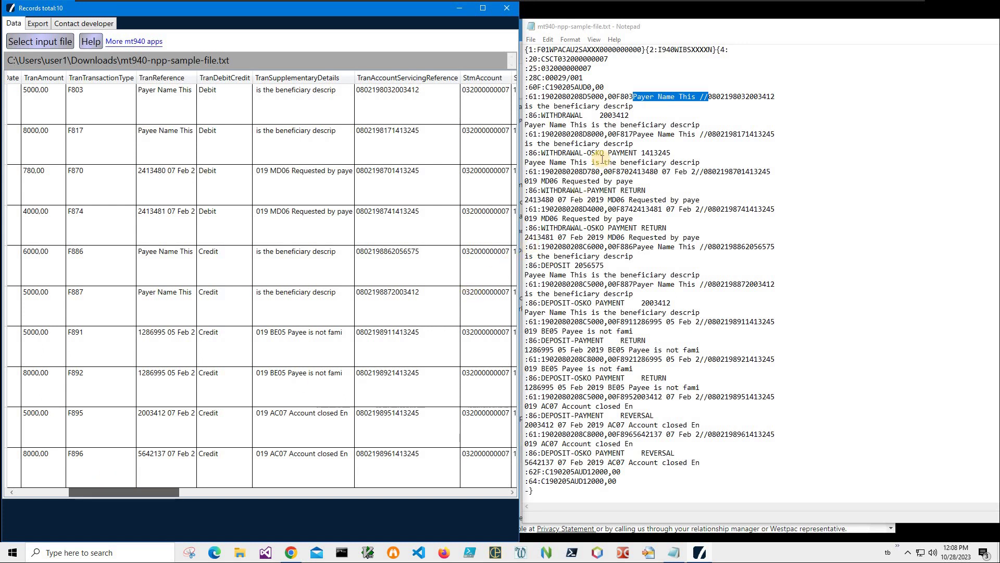
left_click_drag(123, 492, 71, 491)
left_click(654, 27)
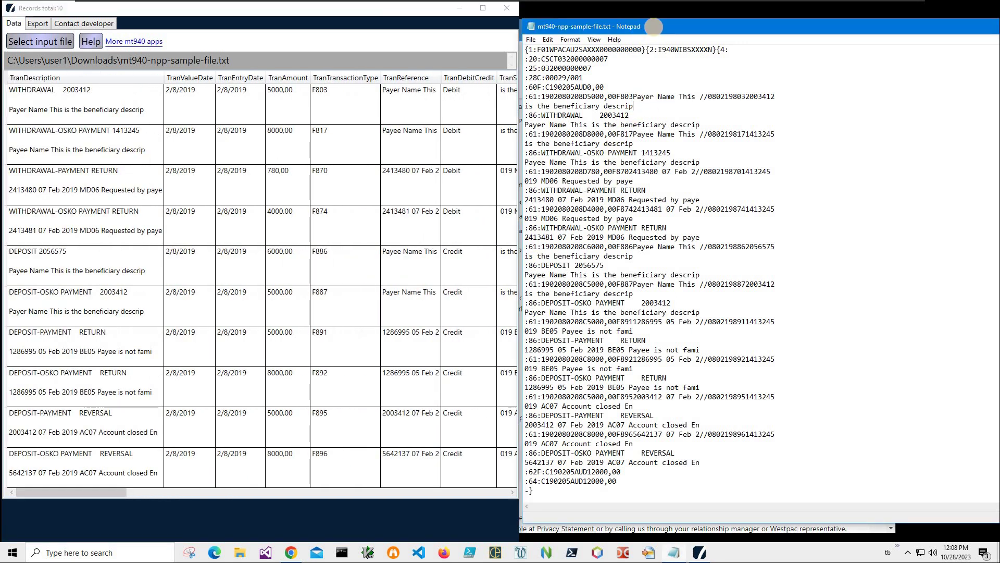
left_click_drag(654, 27, 640, 24)
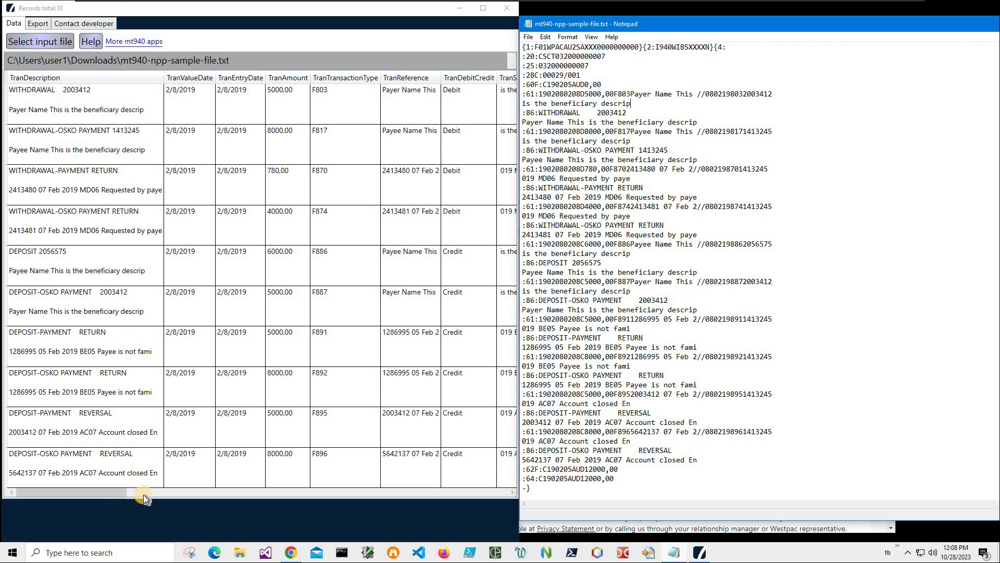
scroll(422, 101, "right", 5)
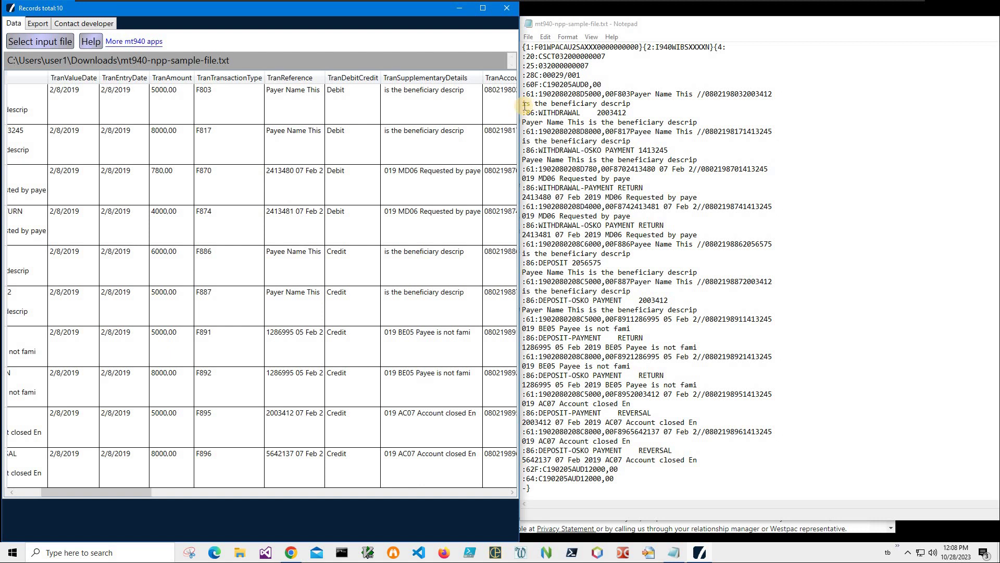
left_click_drag(522, 112, 628, 112)
left_click(578, 125)
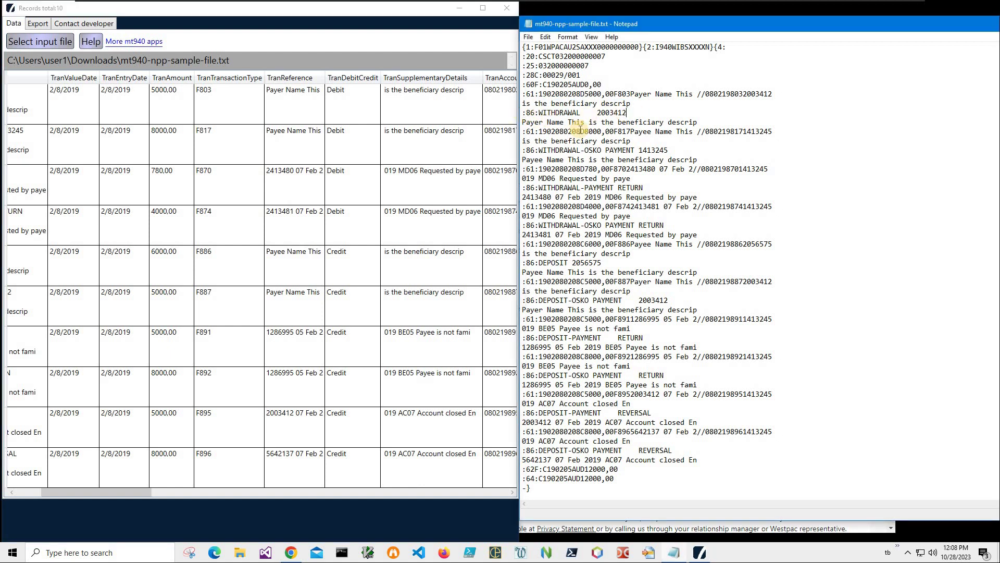
left_click_drag(523, 112, 628, 112)
left_click(42, 488)
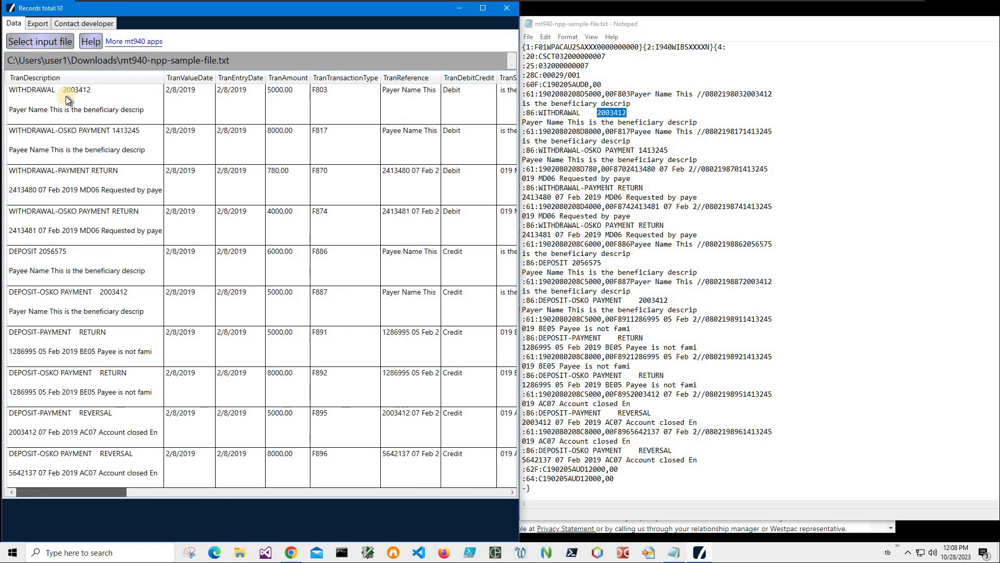
left_click(62, 91)
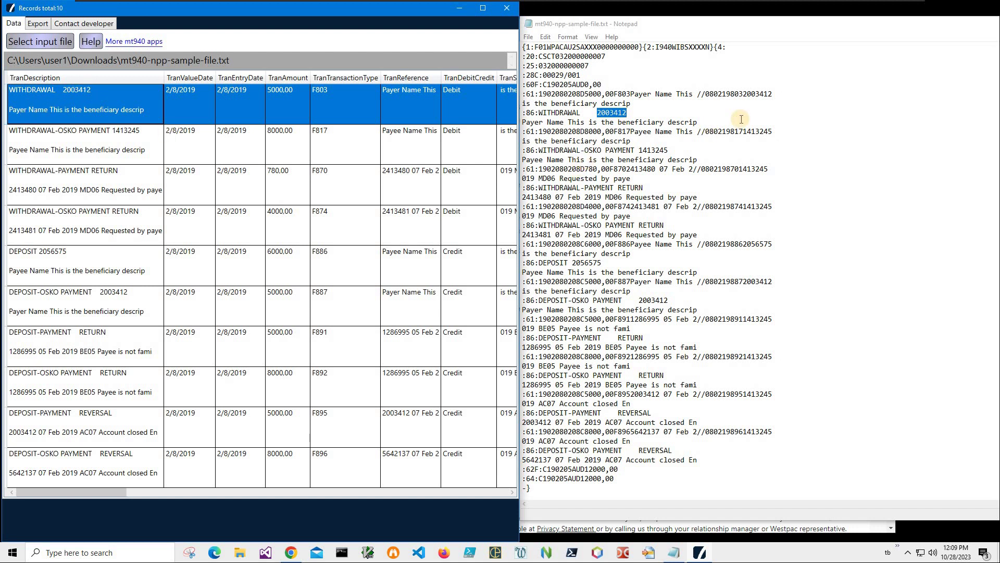
left_click(118, 117)
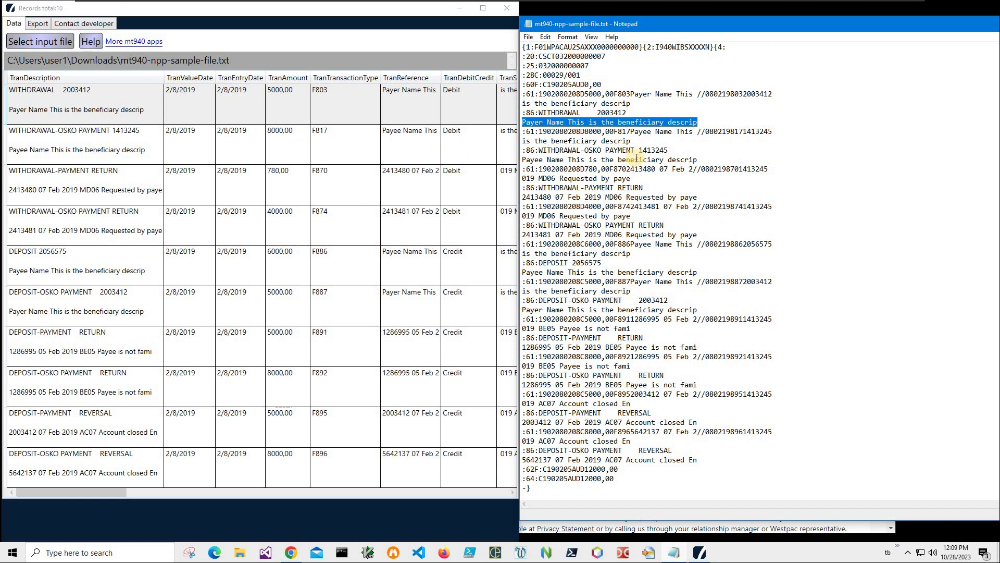
left_click(525, 132)
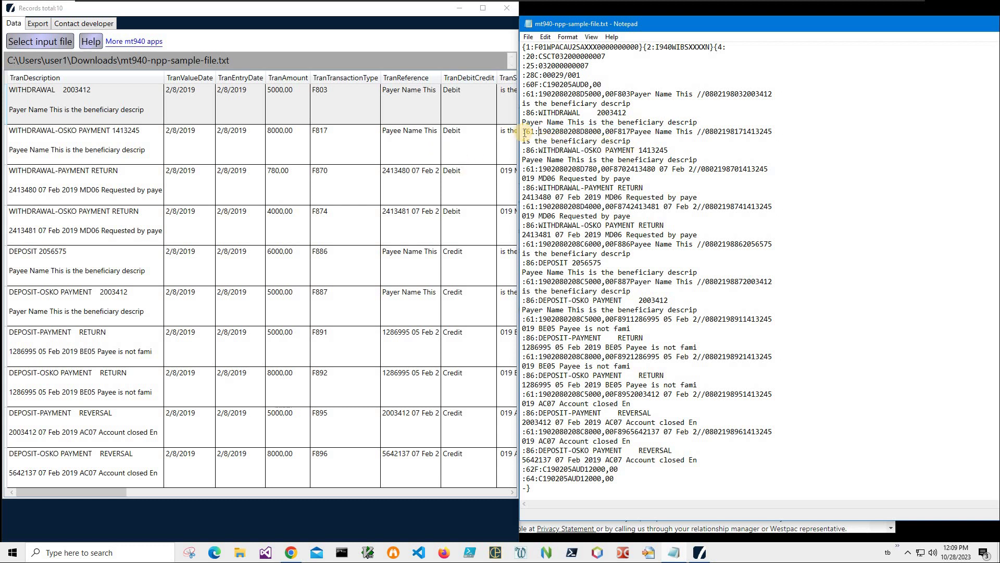
left_click_drag(526, 131, 537, 150)
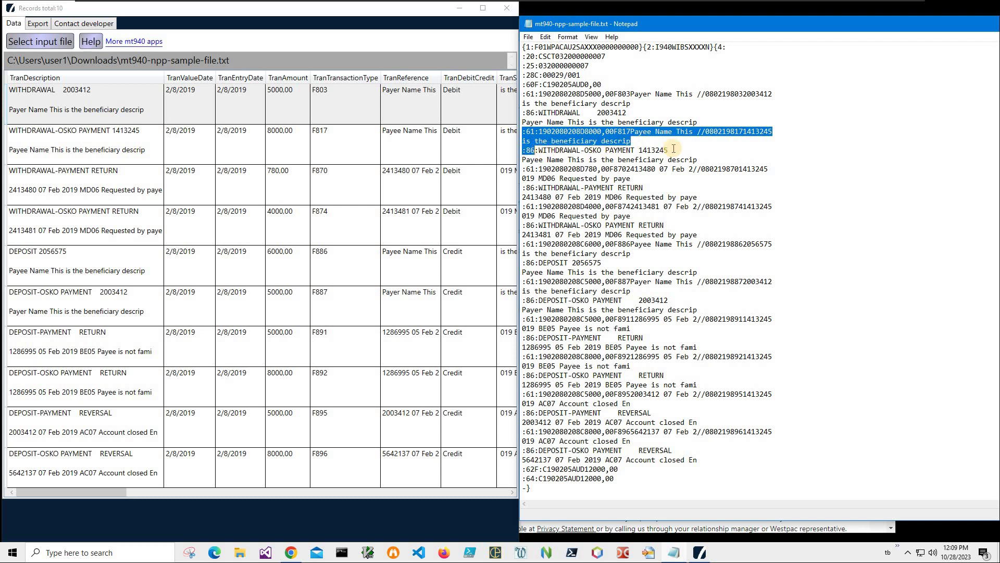
key("shift+End")
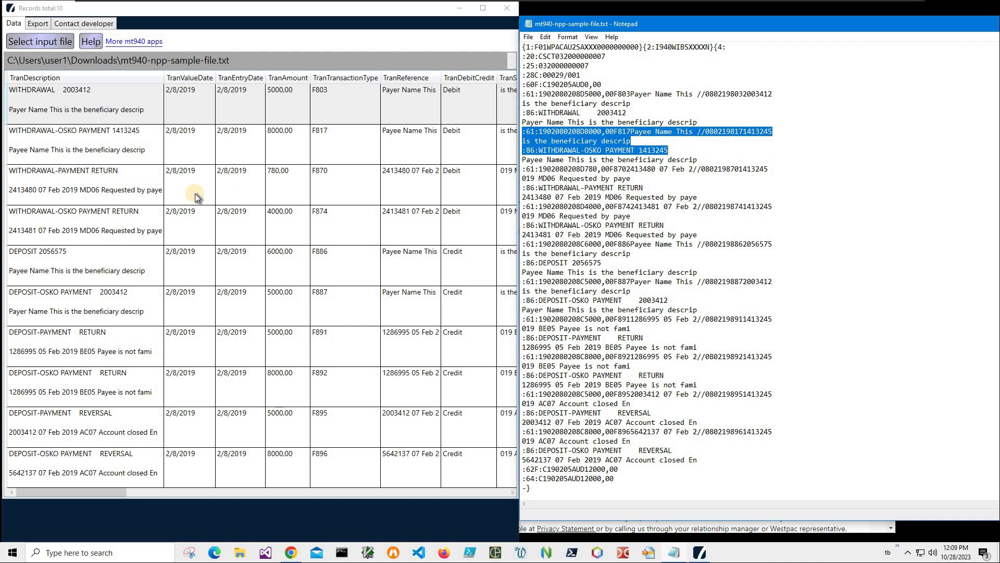
left_click(548, 136)
left_click_drag(540, 132, 559, 133)
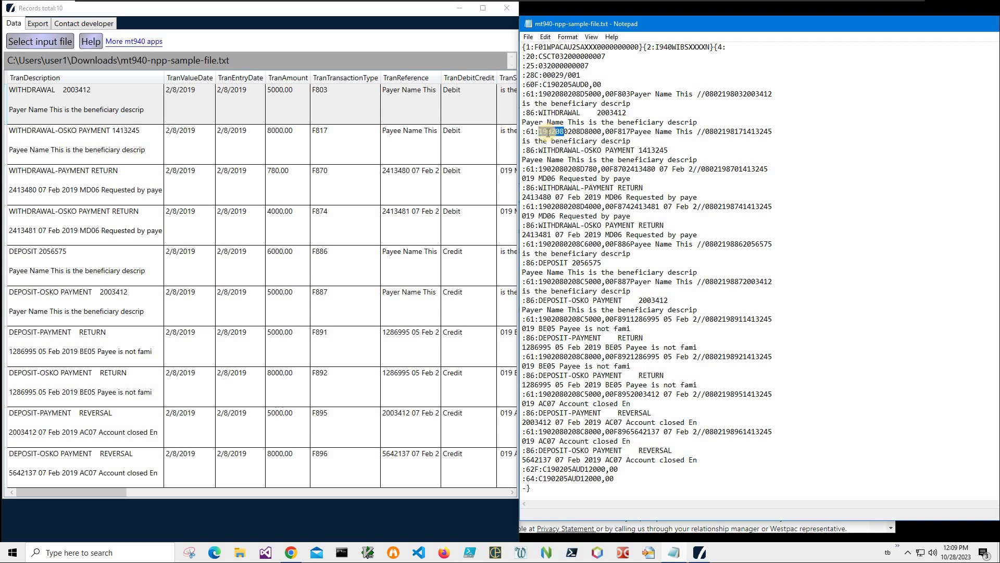
left_click(540, 133)
left_click_drag(539, 134, 556, 132)
left_click_drag(588, 132, 564, 132)
left_click_drag(581, 131, 602, 132)
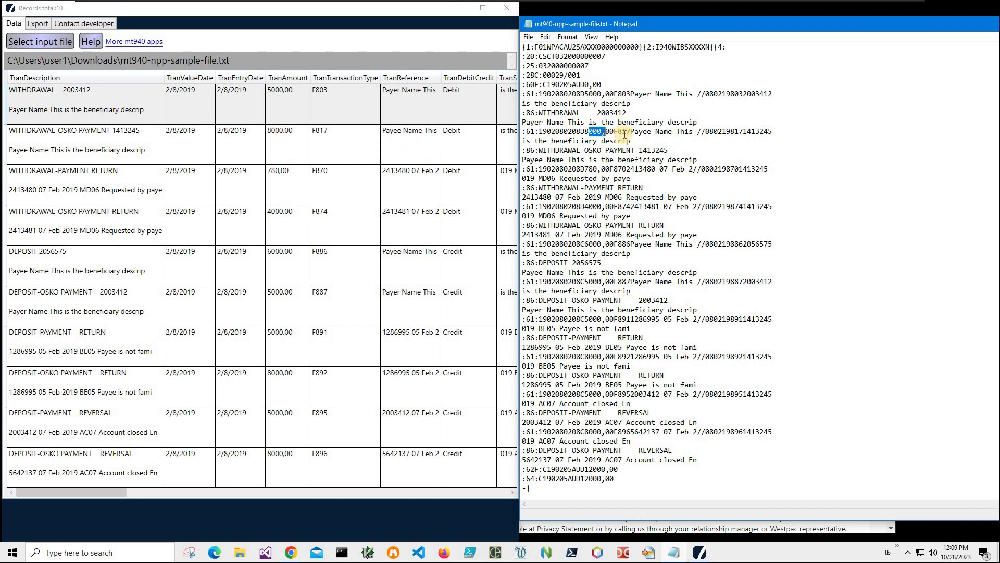
left_click_drag(616, 132, 630, 132)
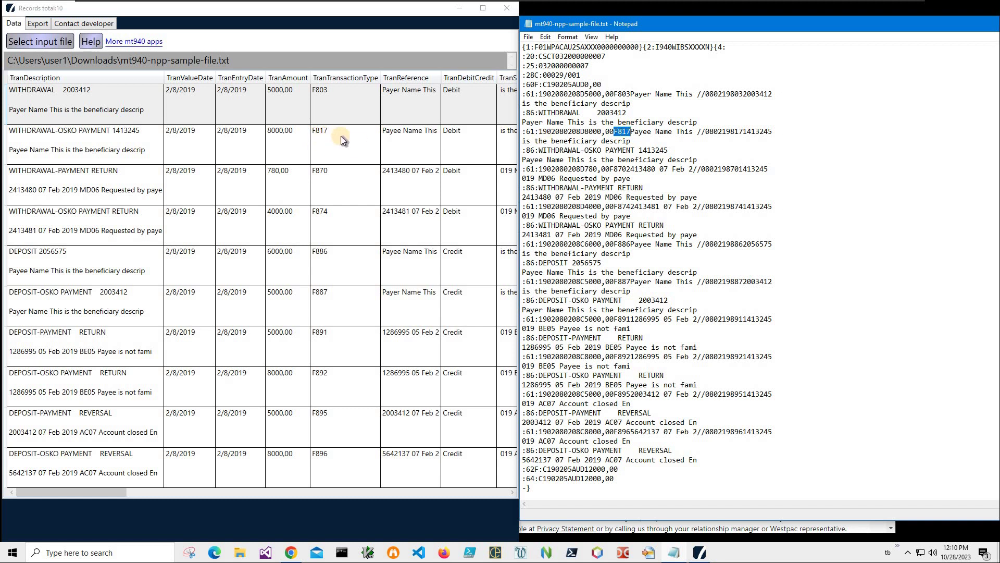
left_click(633, 131)
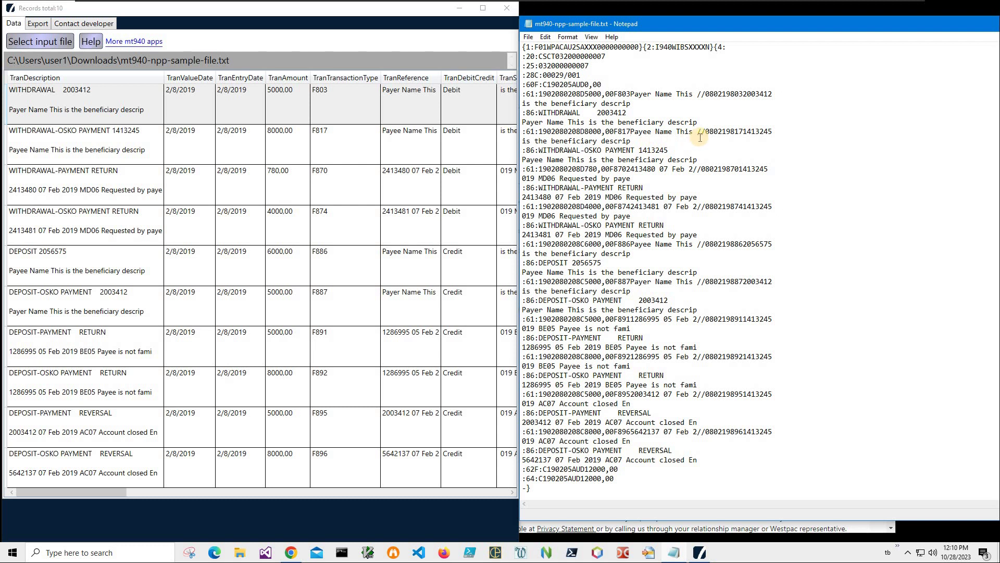
left_click_drag(704, 132, 741, 132)
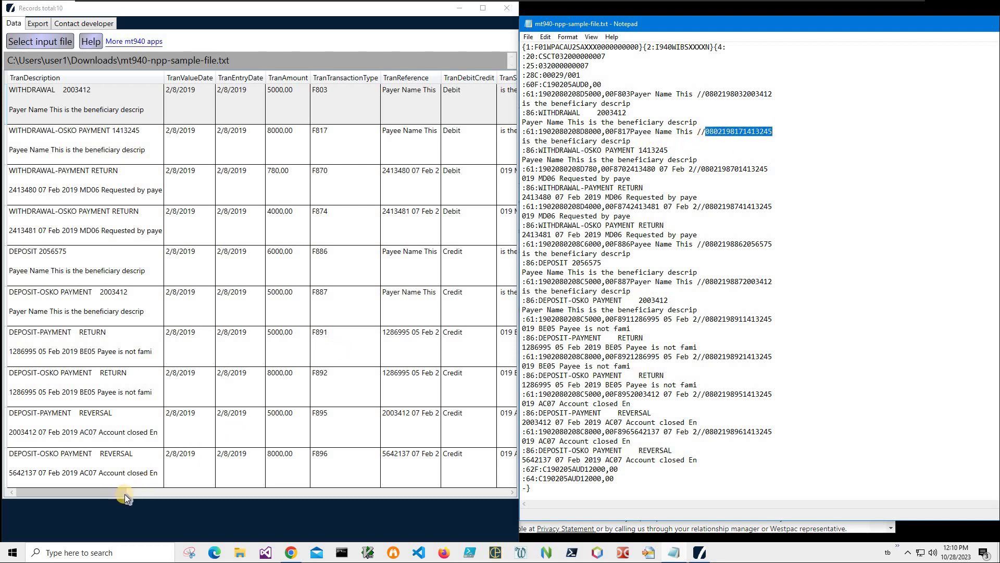
mouse_move(124, 494)
left_mouse_down()
mouse_move(172, 501)
mouse_move(97, 494)
left_mouse_up()
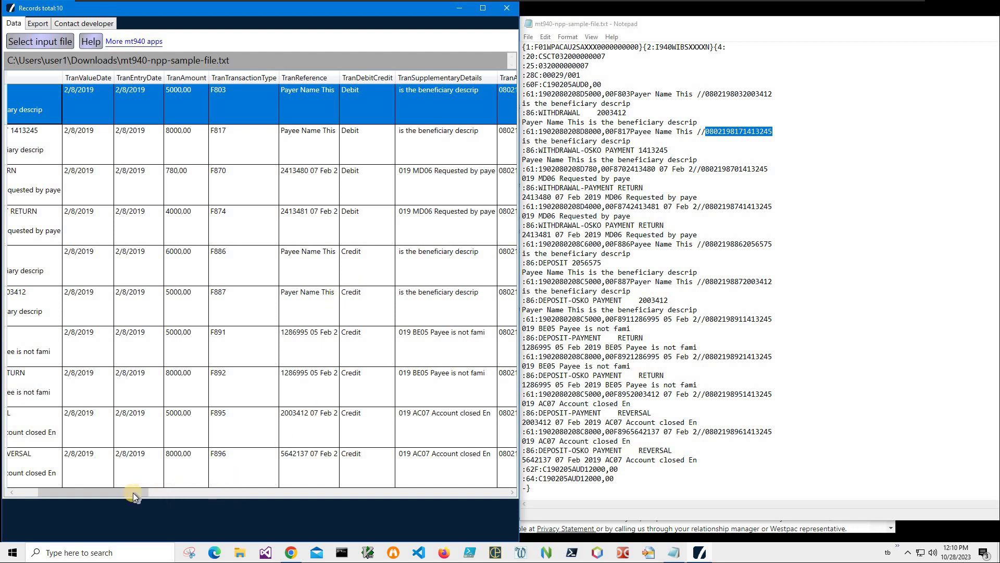
left_click_drag(112, 494, 48, 493)
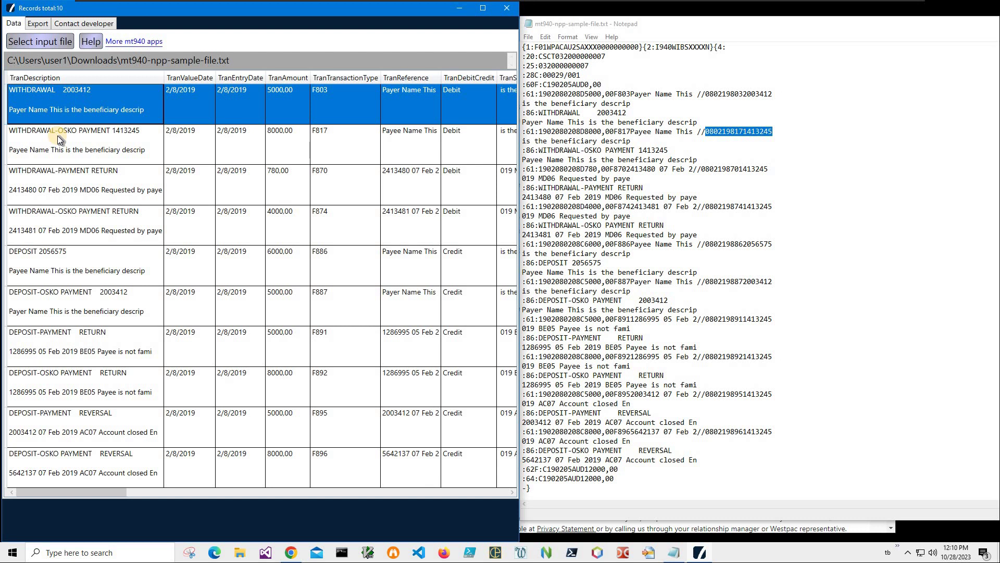
key("Down")
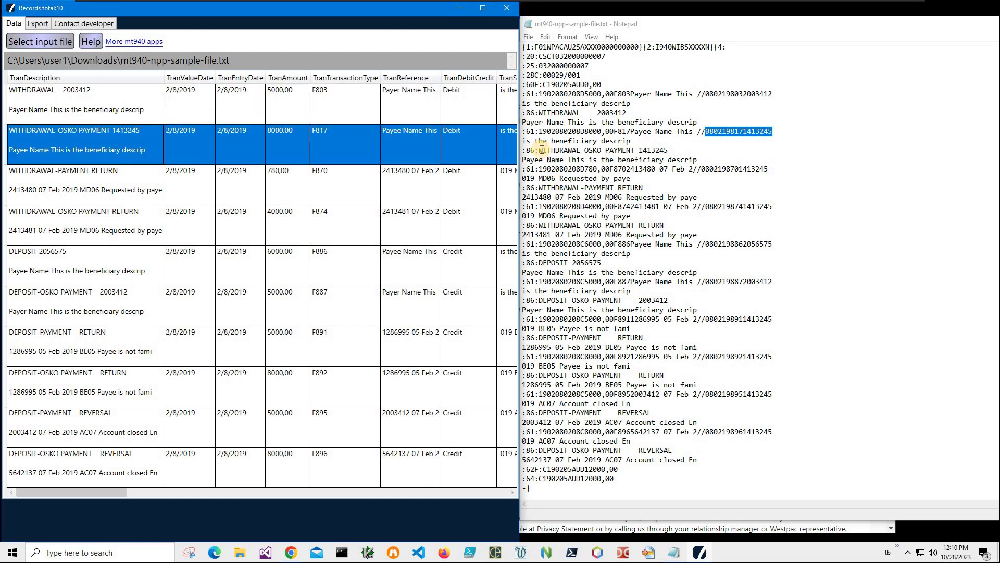
mouse_move(539, 149)
left_mouse_down()
mouse_move(669, 149)
mouse_move(540, 150)
left_mouse_up()
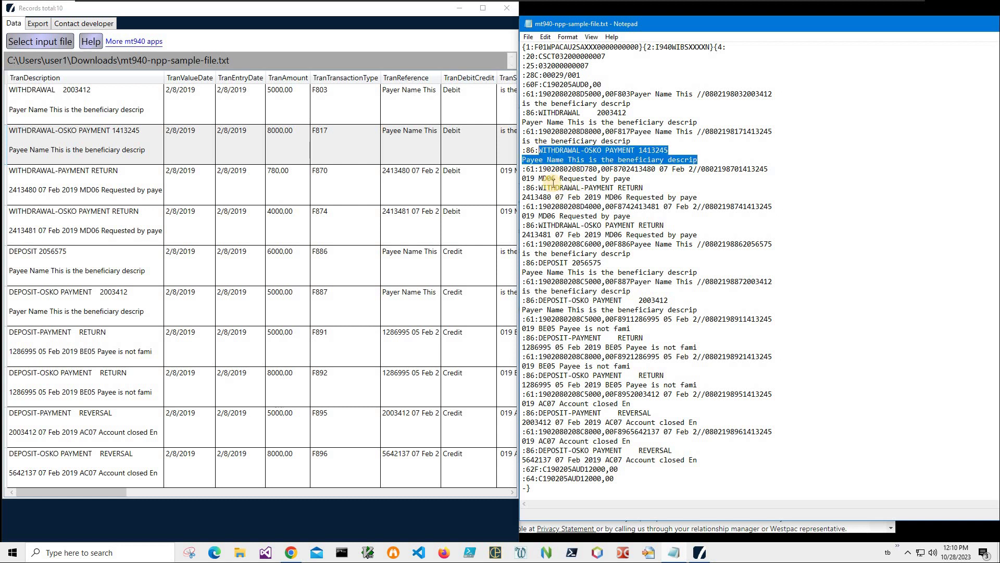
left_click(626, 187)
left_click_drag(525, 169, 632, 188)
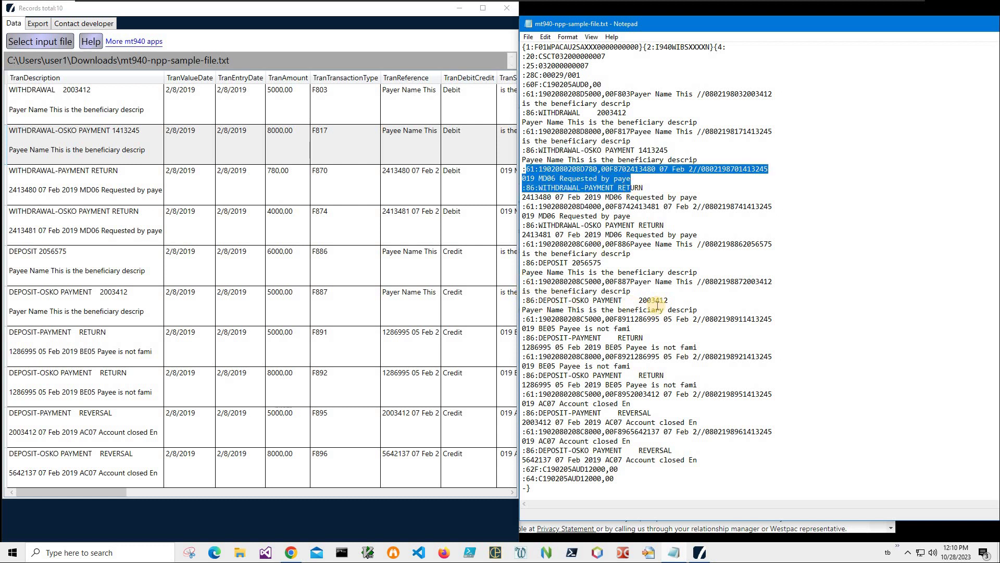
left_click_drag(523, 281, 668, 310)
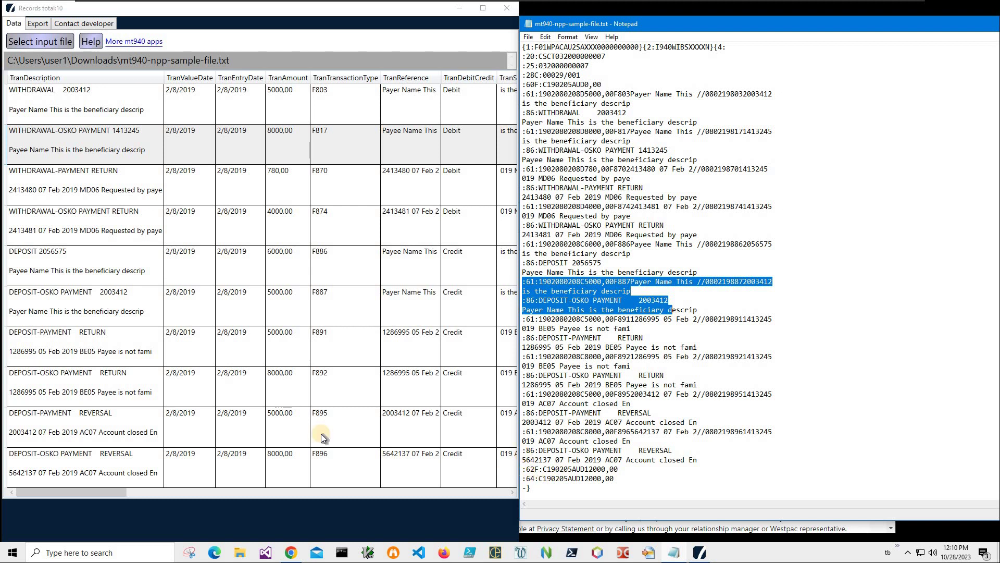
left_click(525, 468)
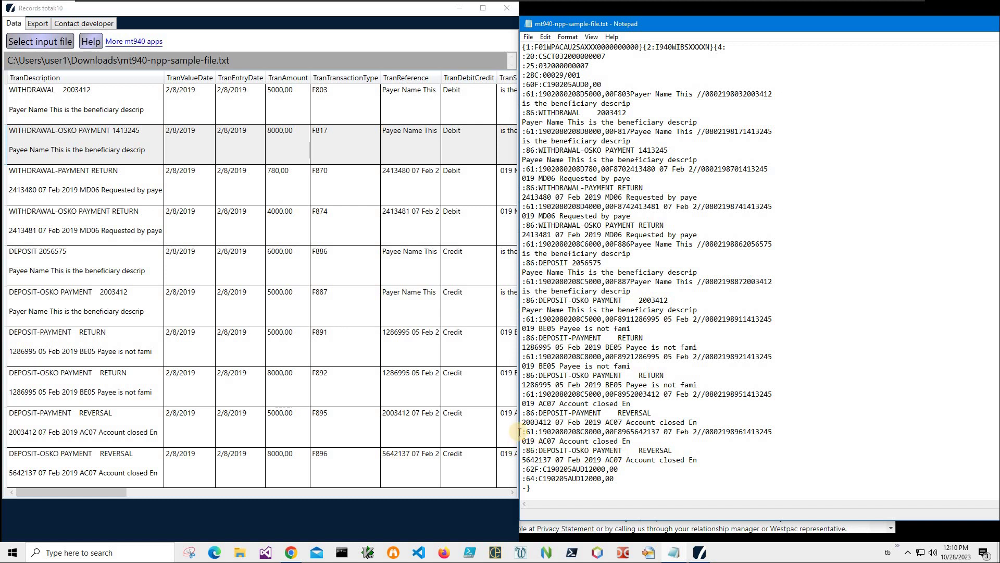
left_click_drag(670, 450, 521, 430)
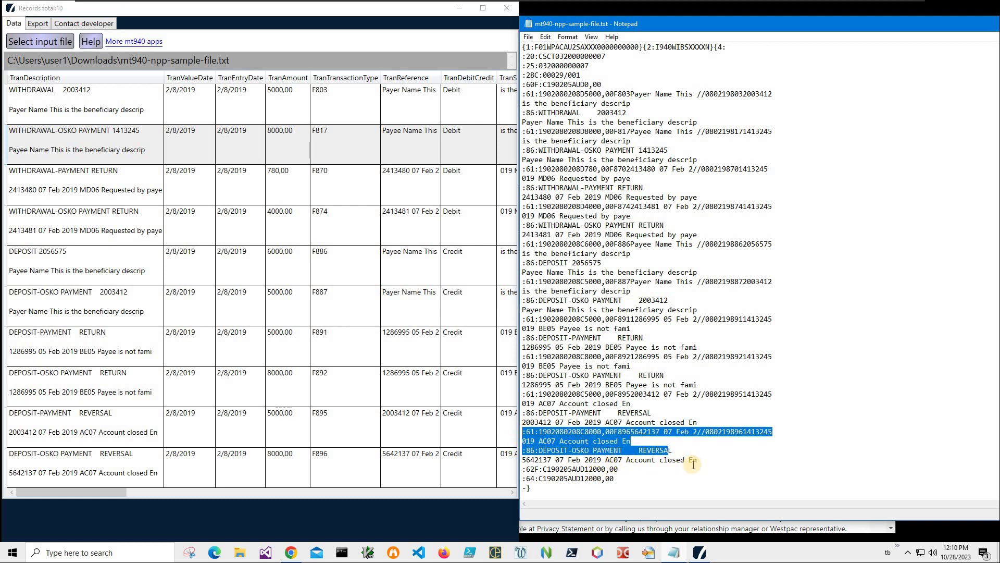
left_click(640, 474)
mouse_move(696, 460)
left_mouse_down()
mouse_move(531, 469)
mouse_move(618, 469)
left_mouse_up()
left_click(543, 478)
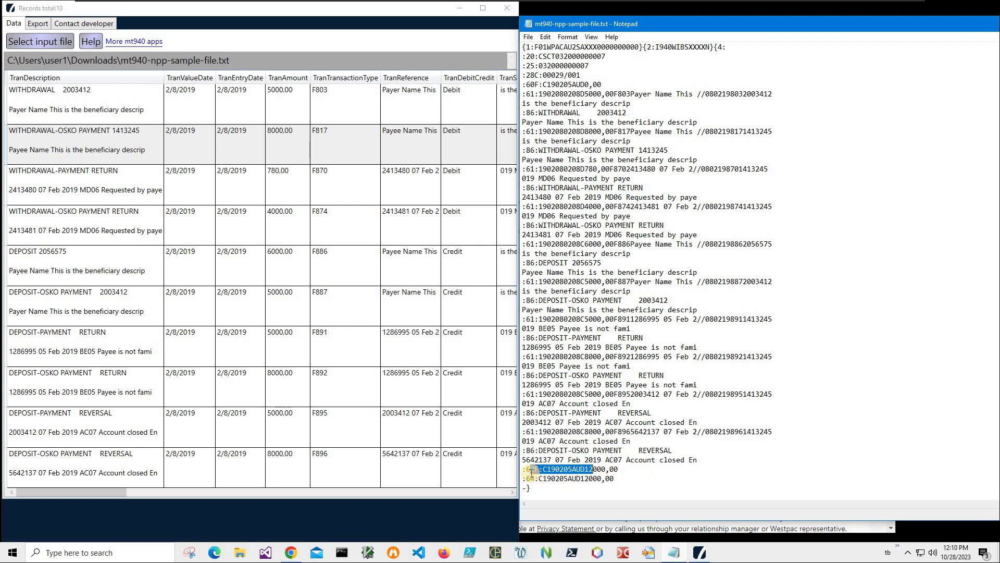
Select the second table row and highlight the day digits of the :62F: date.
left_click(113, 495)
left_click_drag(113, 494, 212, 503)
left_click(235, 133)
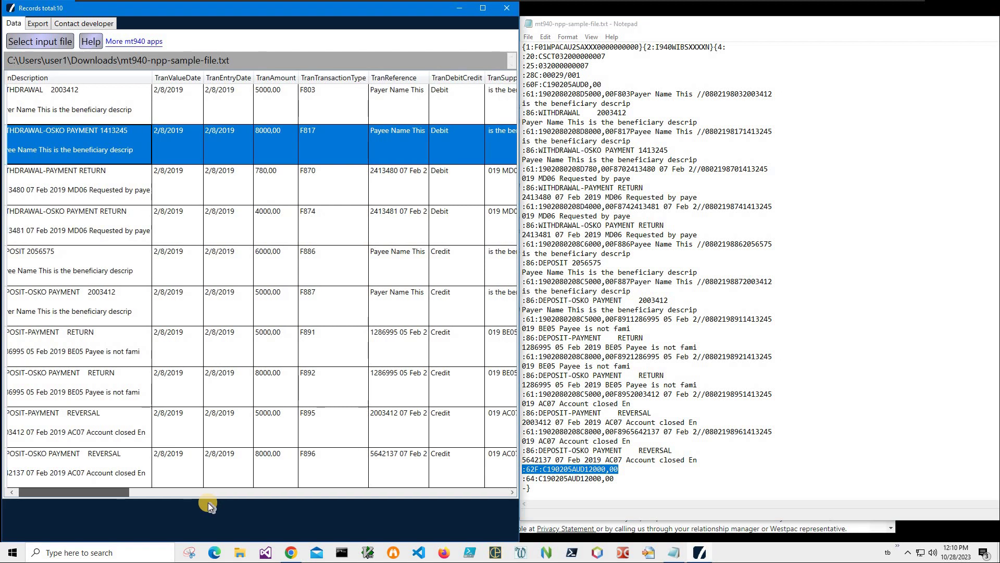
scroll(358, 178, "left", 1)
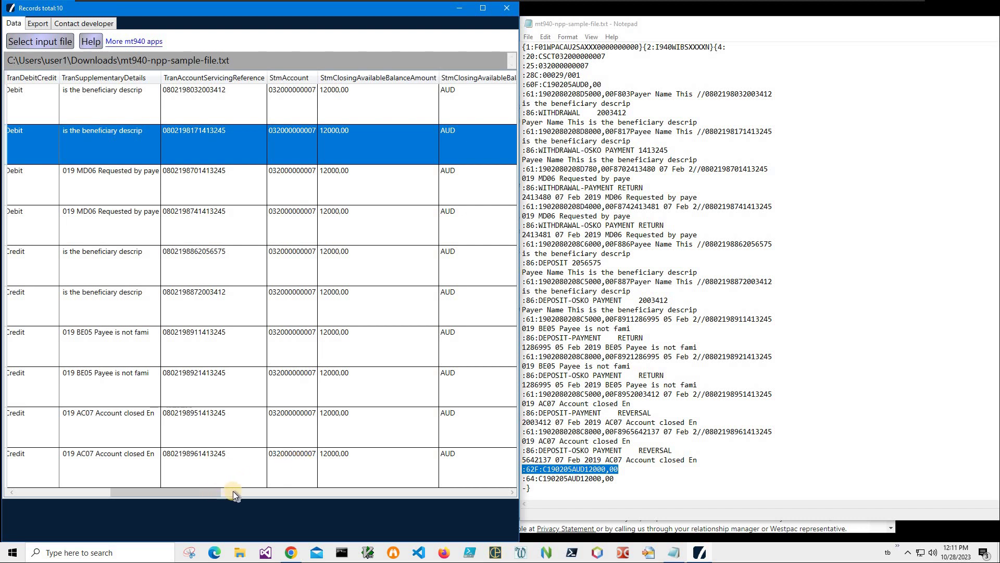
left_click_drag(233, 491, 292, 493)
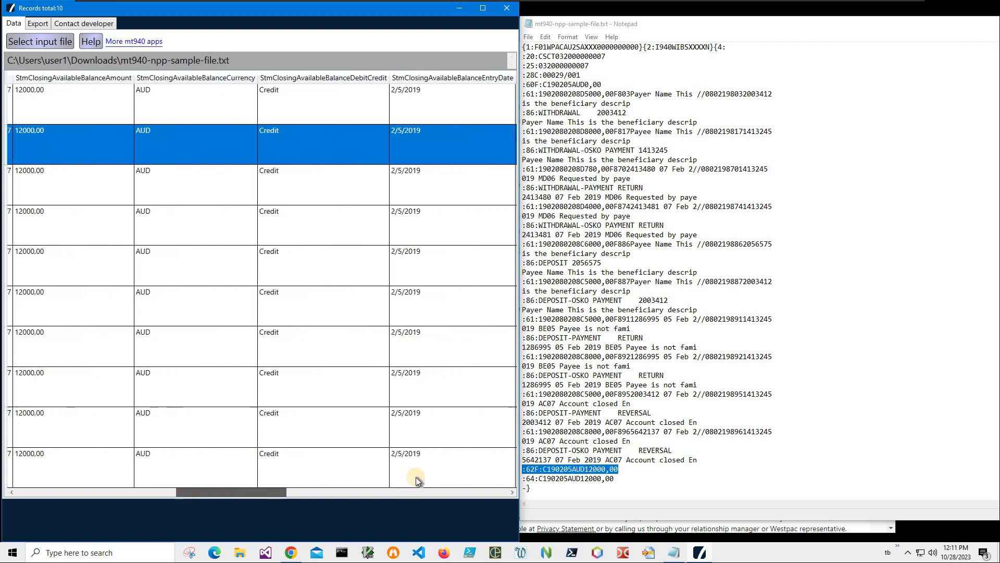
left_click(557, 472)
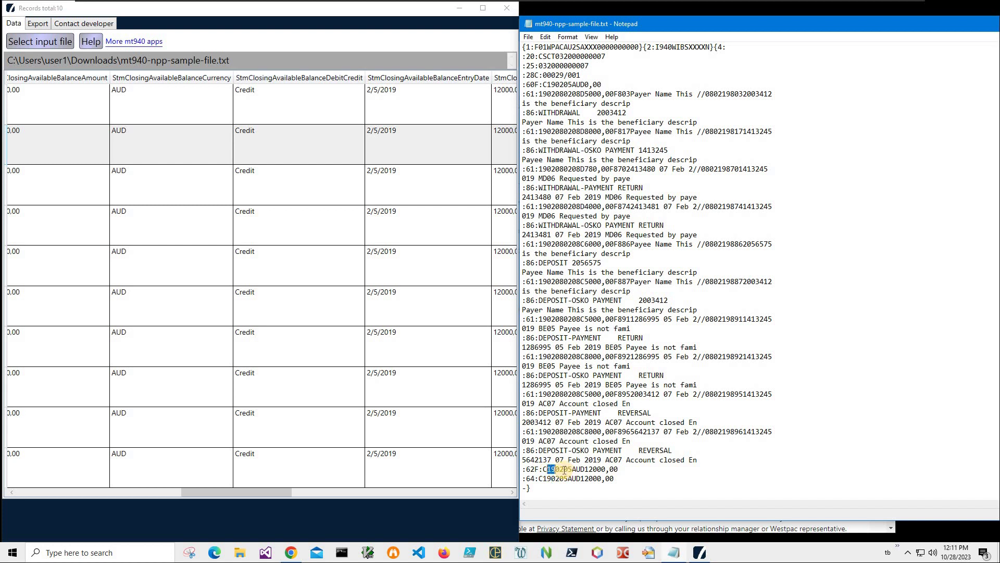
left_click_drag(550, 470, 565, 470)
left_click(562, 470)
key("shift+Left")
left_click_drag(308, 494, 355, 495)
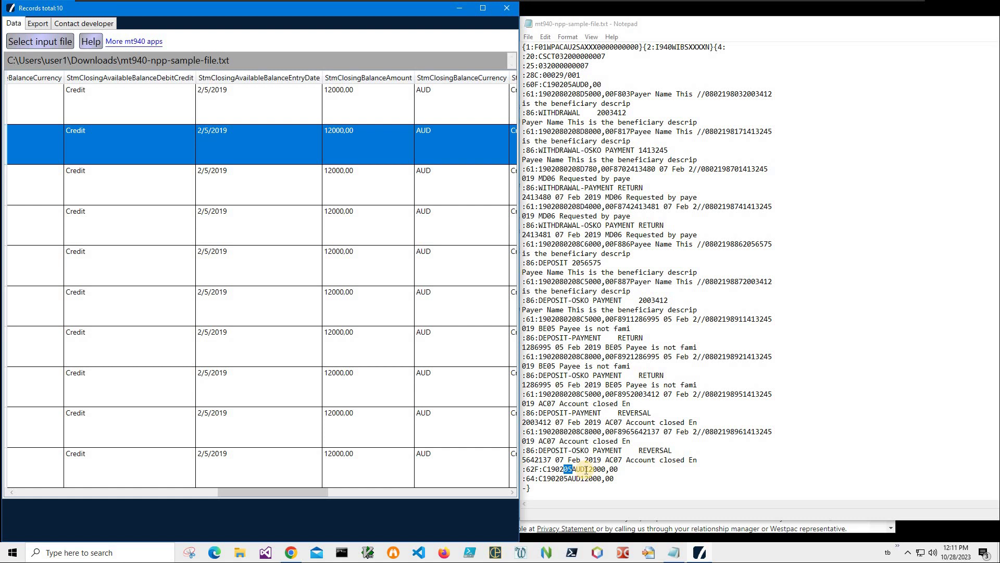
Mark the :62F: date 190205, AUD and whole line, then the :64: line.
left_click(582, 469)
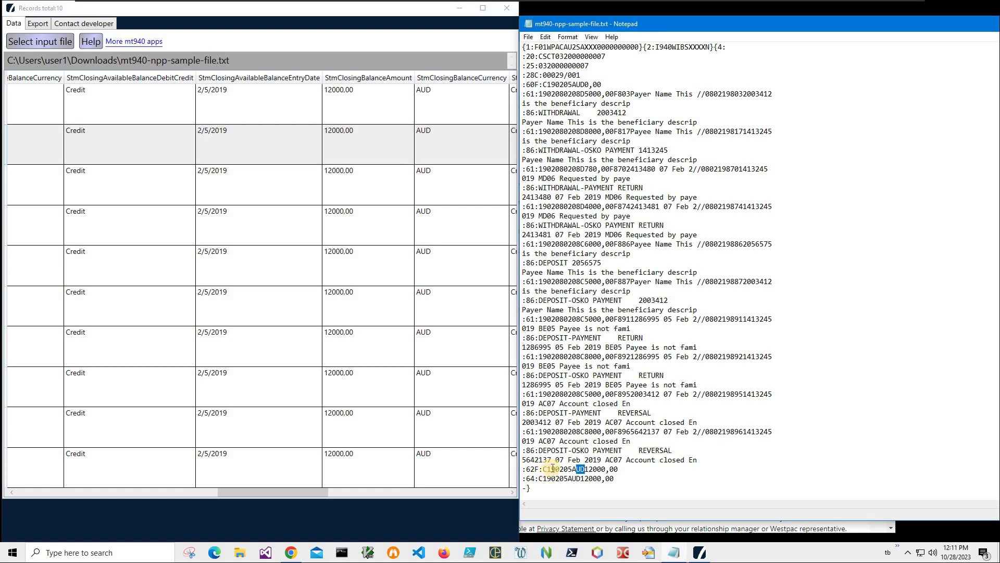
left_click(552, 469)
left_click_drag(547, 469, 574, 469)
left_click(585, 469)
left_click_drag(588, 470, 617, 470)
triple_click(602, 469)
key("Down")
left_click_drag(313, 493, 382, 501)
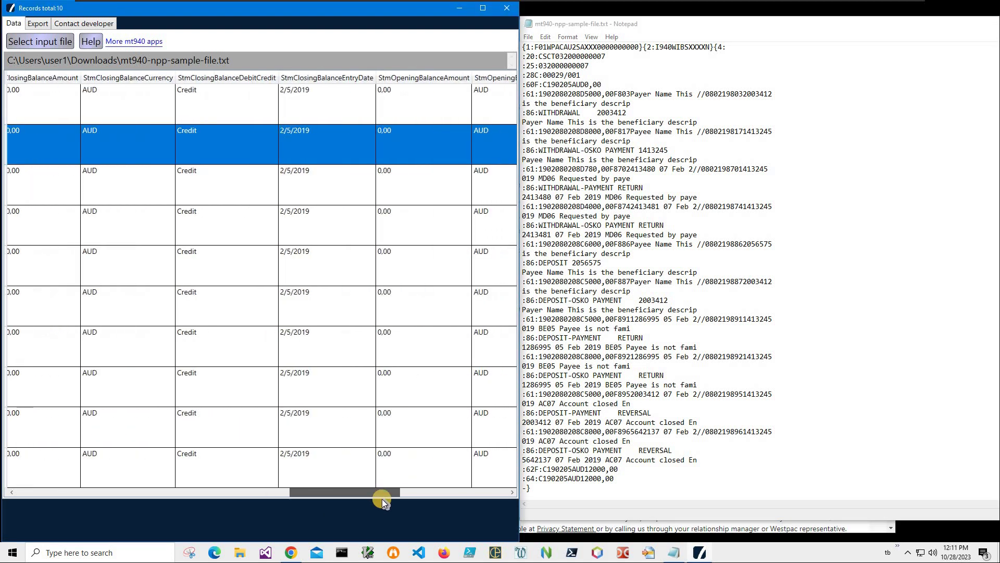
left_click_drag(383, 494, 385, 493)
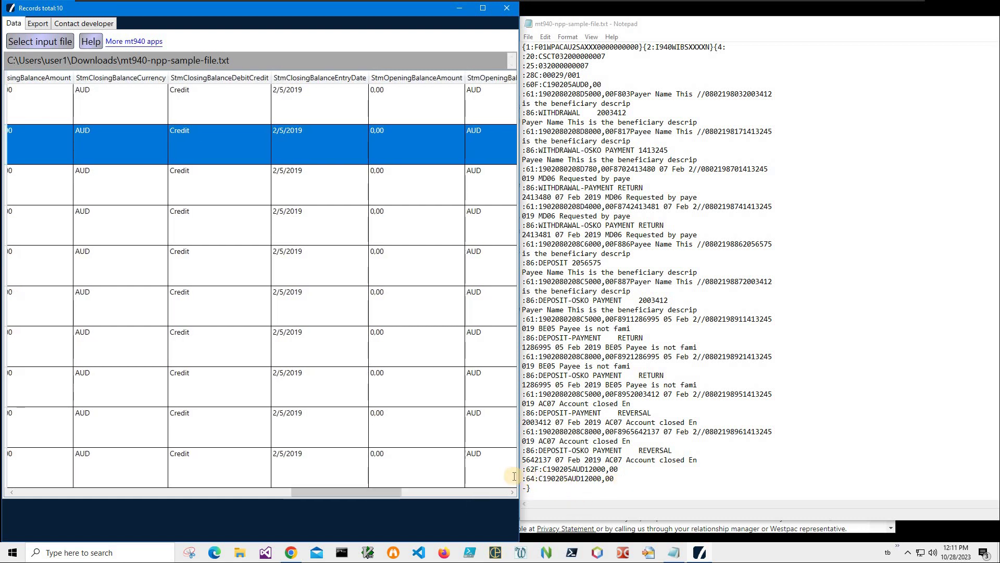
left_click_drag(614, 477, 522, 479)
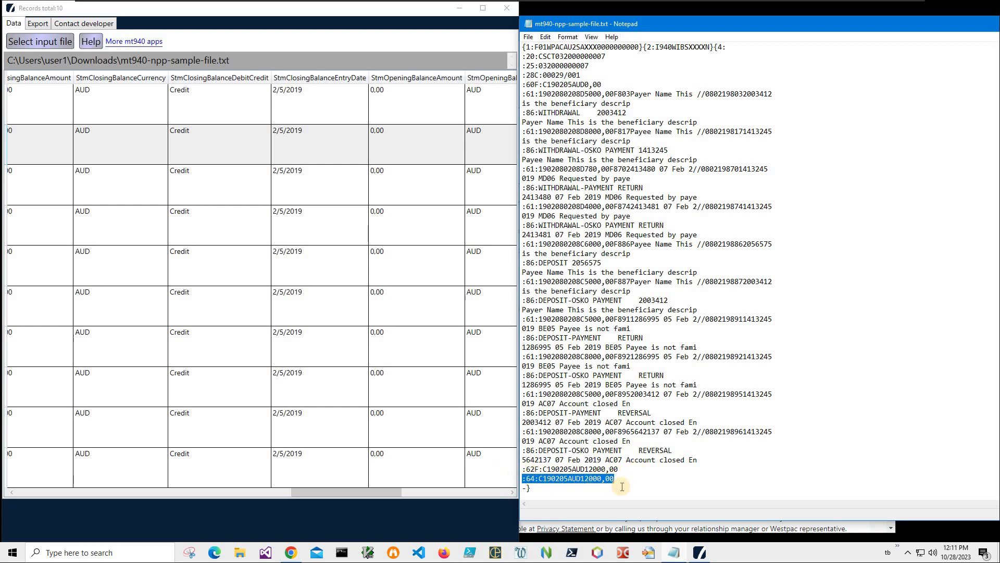
Reselect the :64: line, then the :62F: closing balance line in Notepad.
left_click_drag(533, 488, 523, 488)
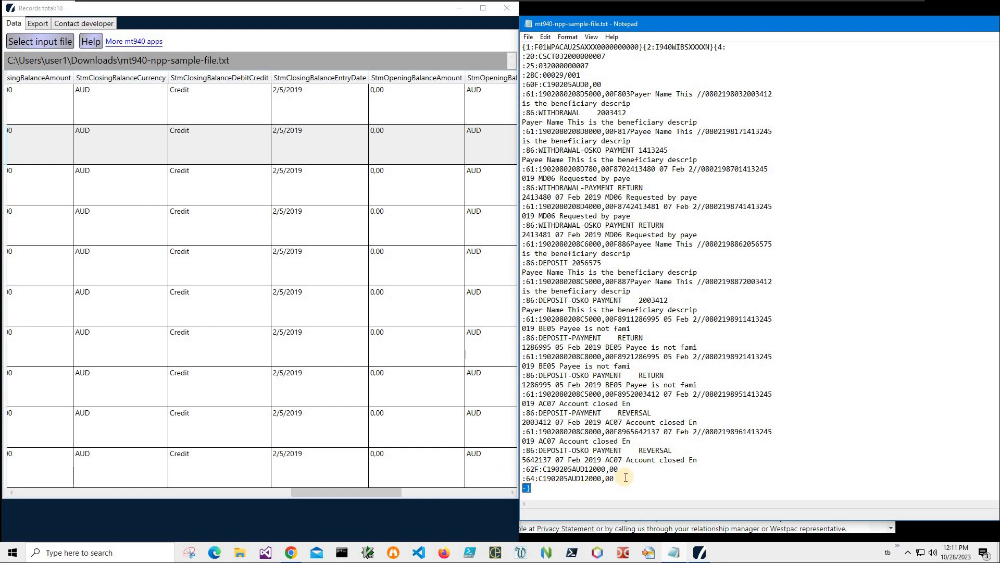
left_click_drag(616, 477, 523, 478)
left_click(614, 477)
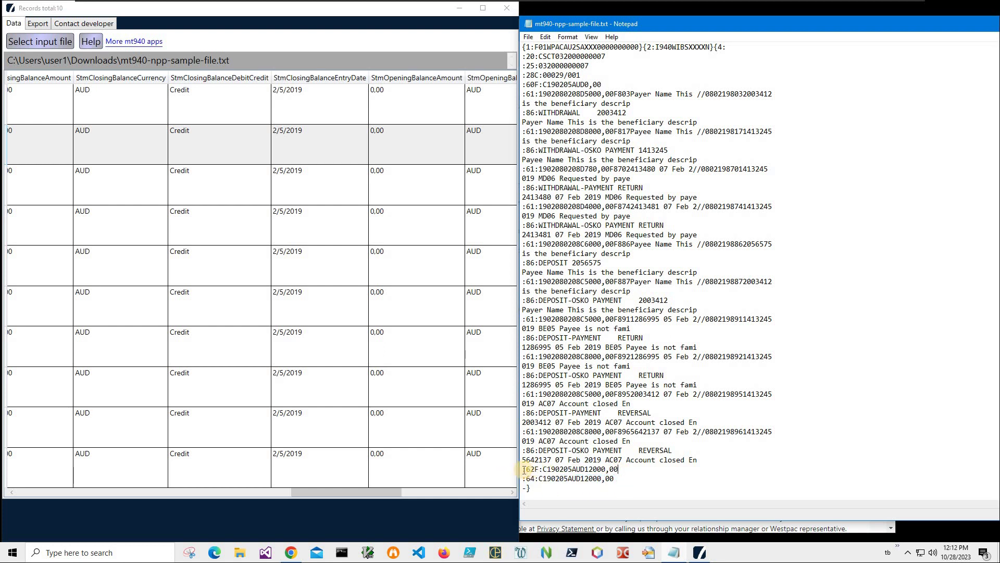
left_click_drag(619, 469, 524, 469)
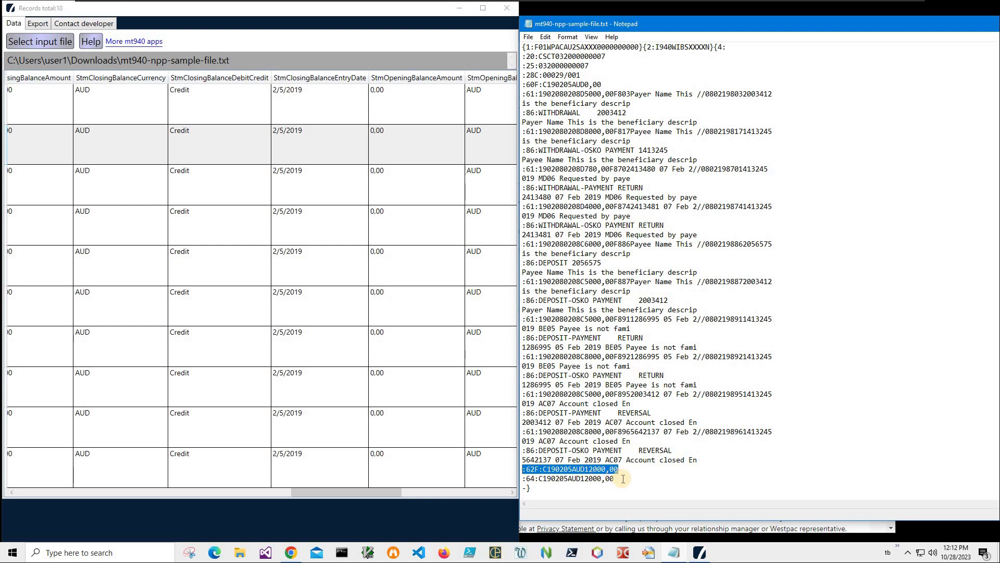
left_click_drag(615, 478, 521, 477)
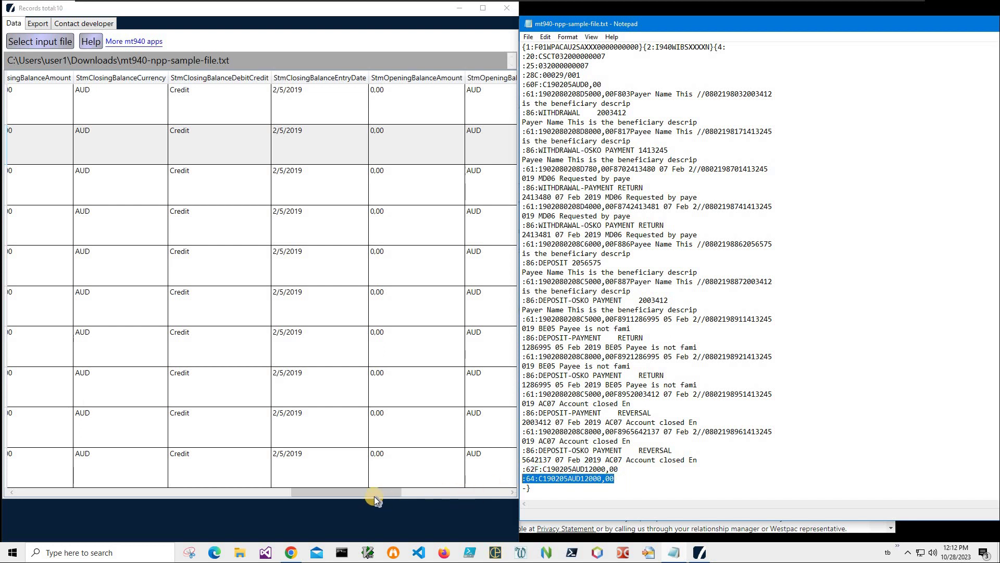
mouse_move(376, 496)
left_mouse_down()
mouse_move(472, 503)
mouse_move(89, 483)
mouse_move(90, 493)
left_mouse_up()
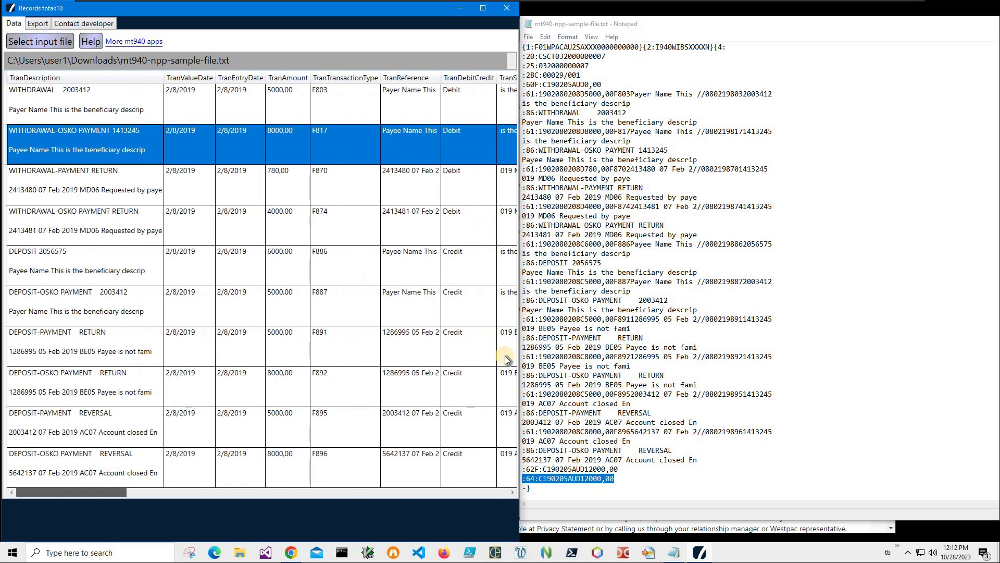